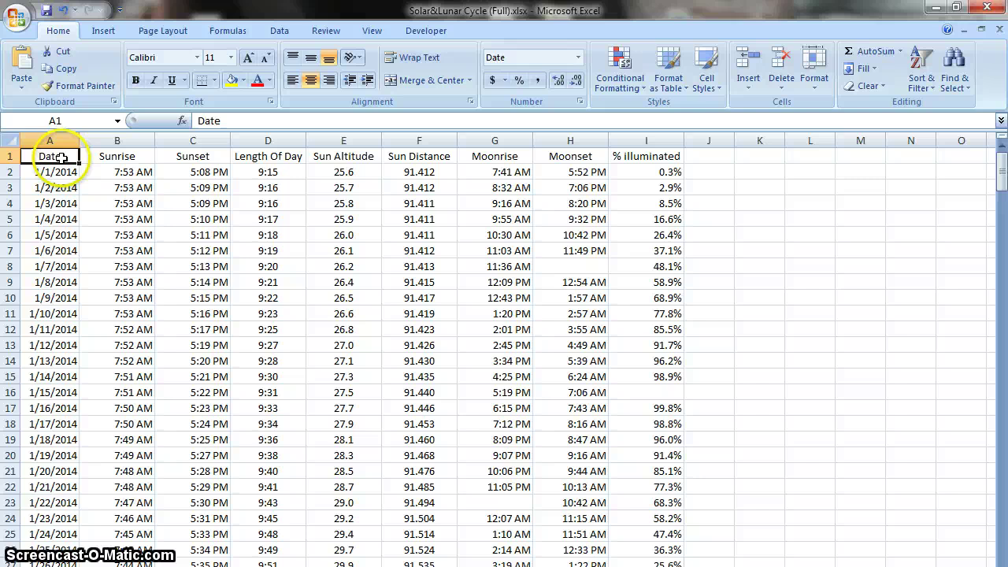
- Insert a markers-only scatter chart of Sun Altitude against Date, using both columns with their headers for the whole year 2014
{"action": "left_click_drag", "start_coordinate": [61, 184], "coordinate": [72, 471]}
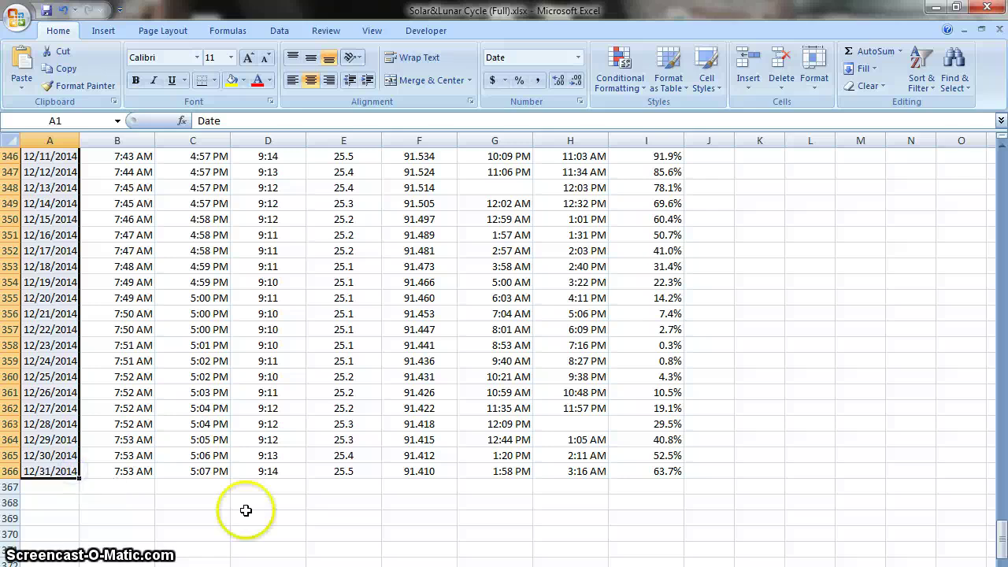
{"action": "scroll", "coordinate": [289, 497], "scroll_direction": "up", "scroll_amount": 20}
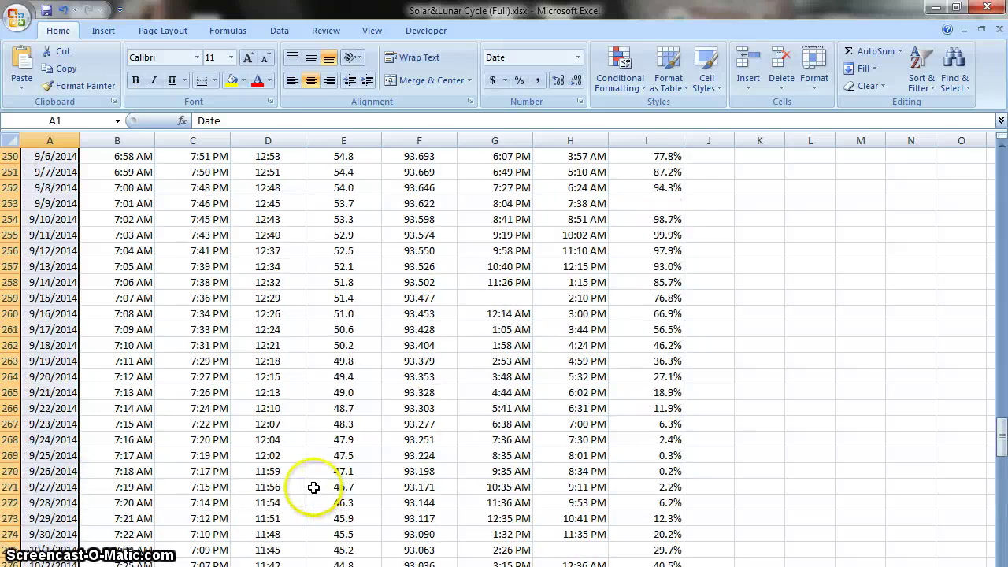
{"action": "scroll", "coordinate": [313, 488], "scroll_direction": "up", "scroll_amount": 20}
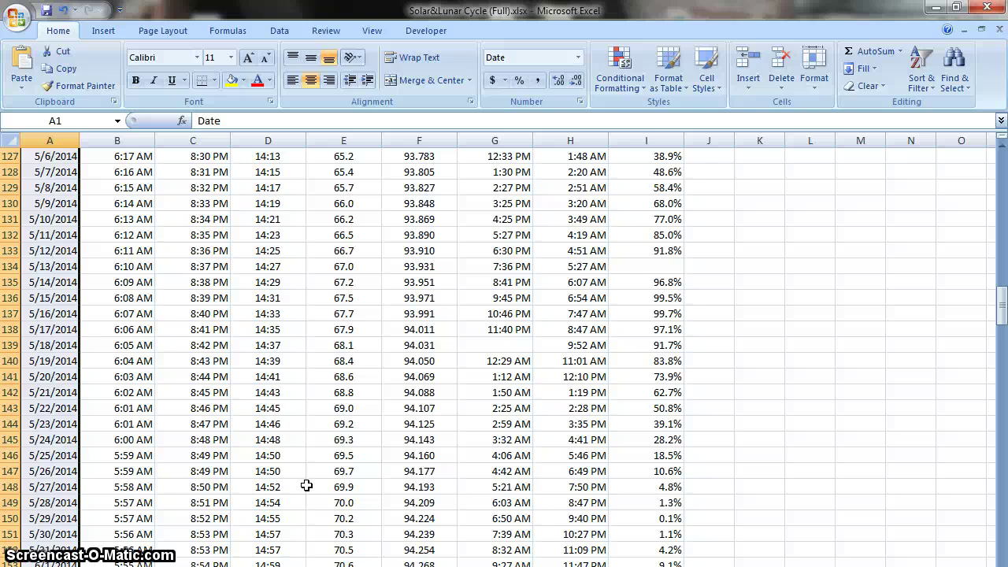
{"action": "scroll", "coordinate": [307, 486], "scroll_direction": "up", "scroll_amount": 20}
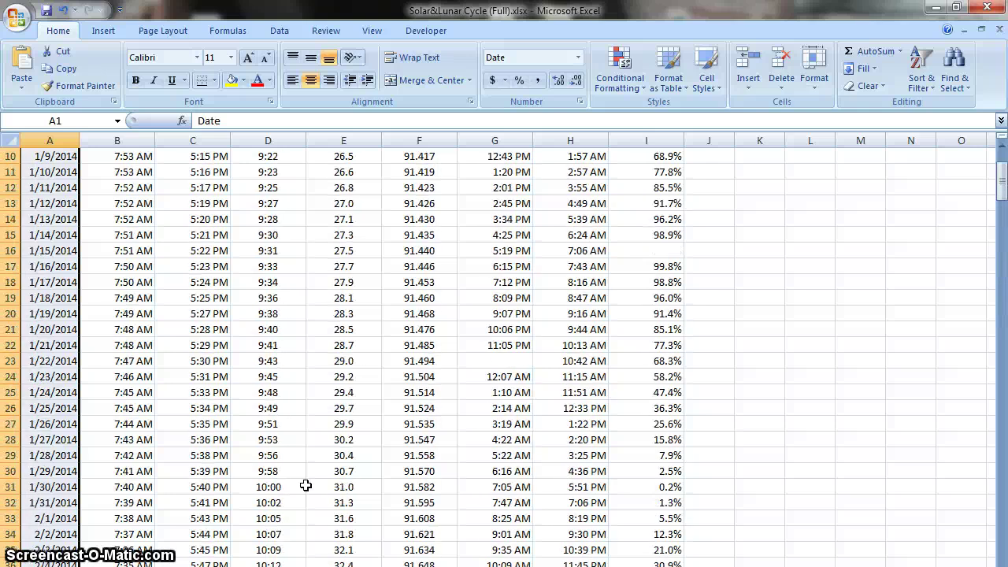
{"action": "scroll", "coordinate": [305, 486], "scroll_direction": "up", "scroll_amount": 3}
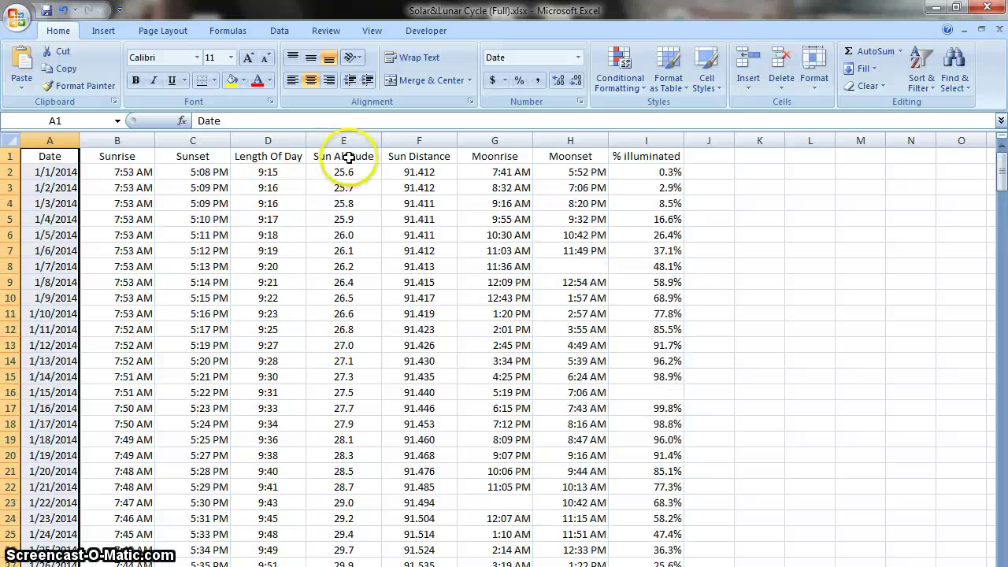
{"action": "left_click_drag", "start_coordinate": [347, 157], "coordinate": [349, 287]}
{"action": "scroll", "coordinate": [348, 291], "scroll_direction": "up", "scroll_amount": 7}
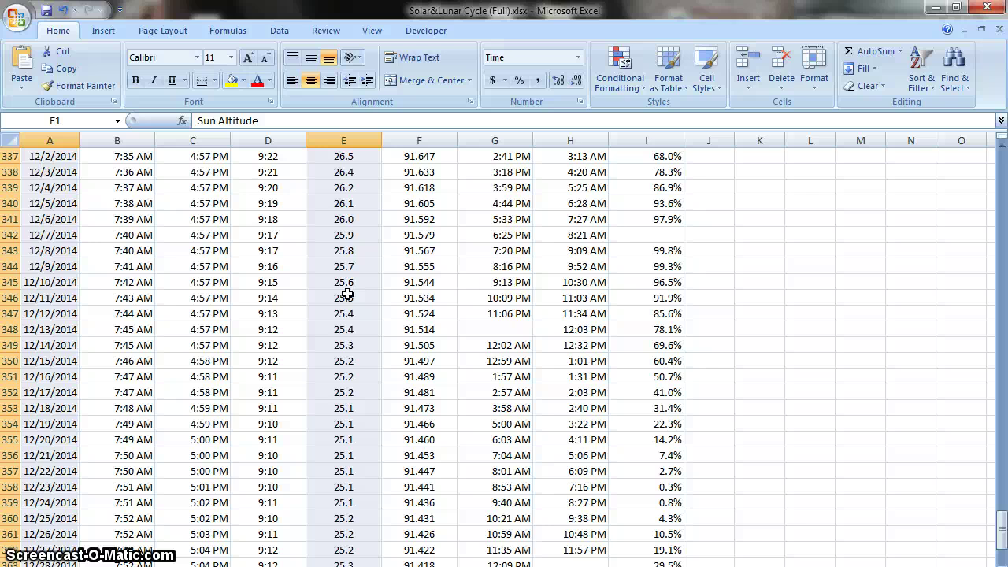
{"action": "left_click_drag", "start_coordinate": [1001, 526], "coordinate": [1000, 177]}
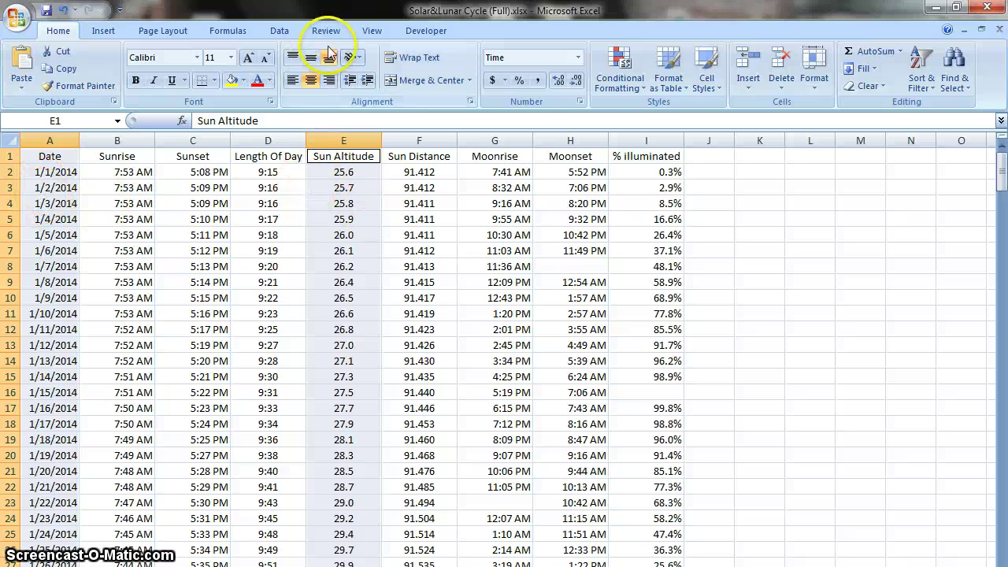
{"action": "left_click", "coordinate": [103, 30]}
{"action": "left_click", "coordinate": [423, 74]}
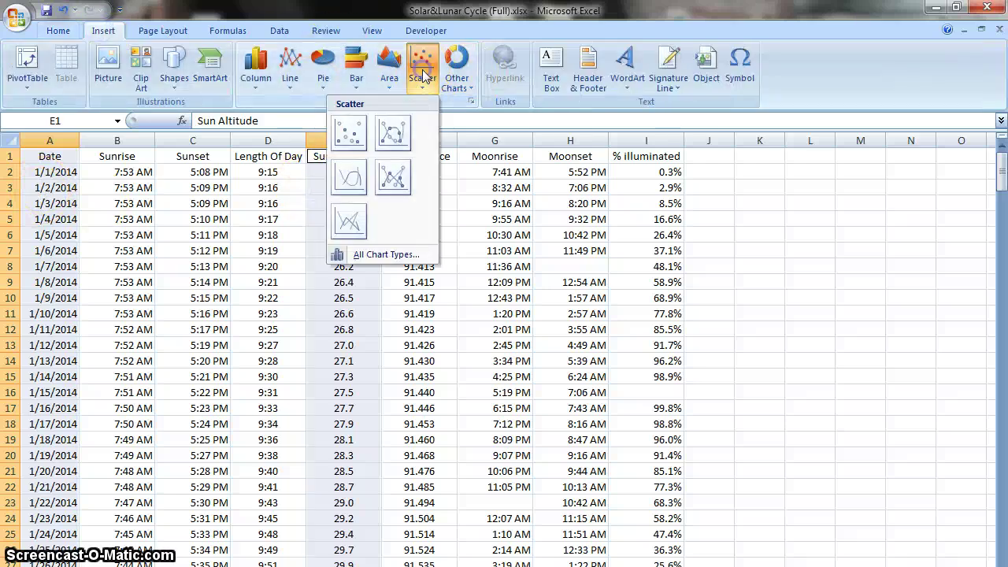
{"action": "left_click", "coordinate": [349, 136]}
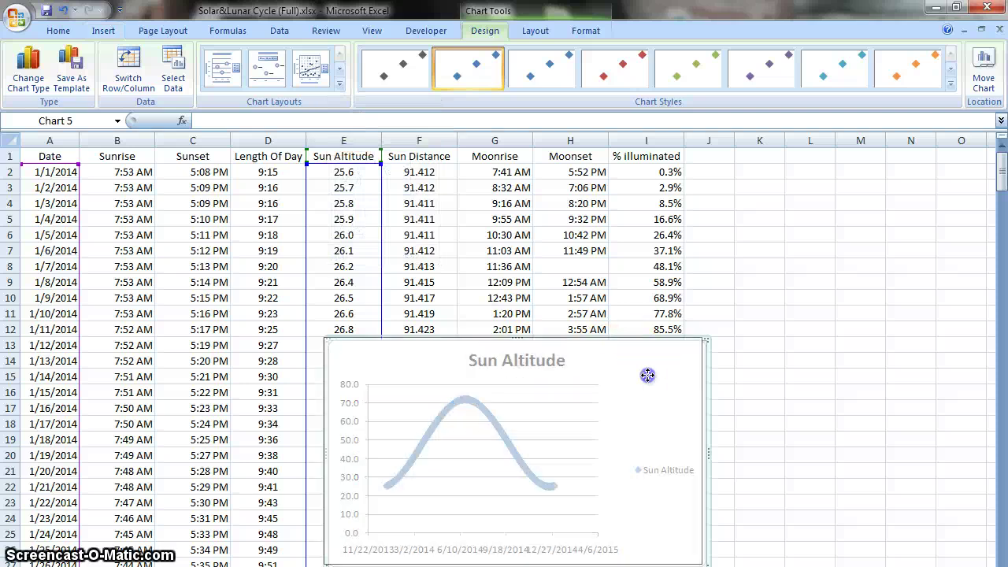
- Move the Sun Altitude chart up and enlarge it to cover about columns B to N and rows 1 to 25
{"action": "left_click_drag", "start_coordinate": [648, 374], "coordinate": [442, 206]}
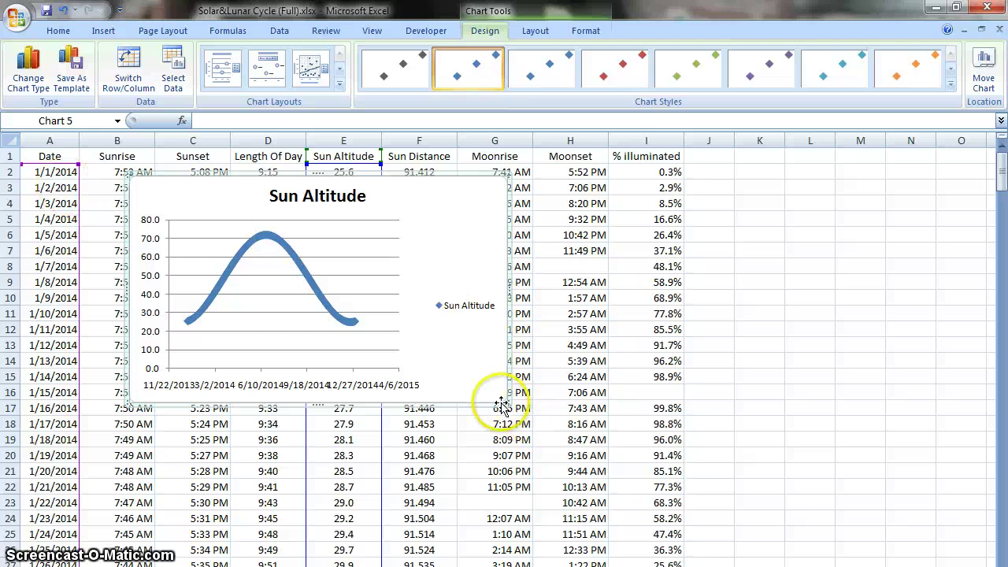
{"action": "left_click_drag", "start_coordinate": [506, 402], "coordinate": [896, 468]}
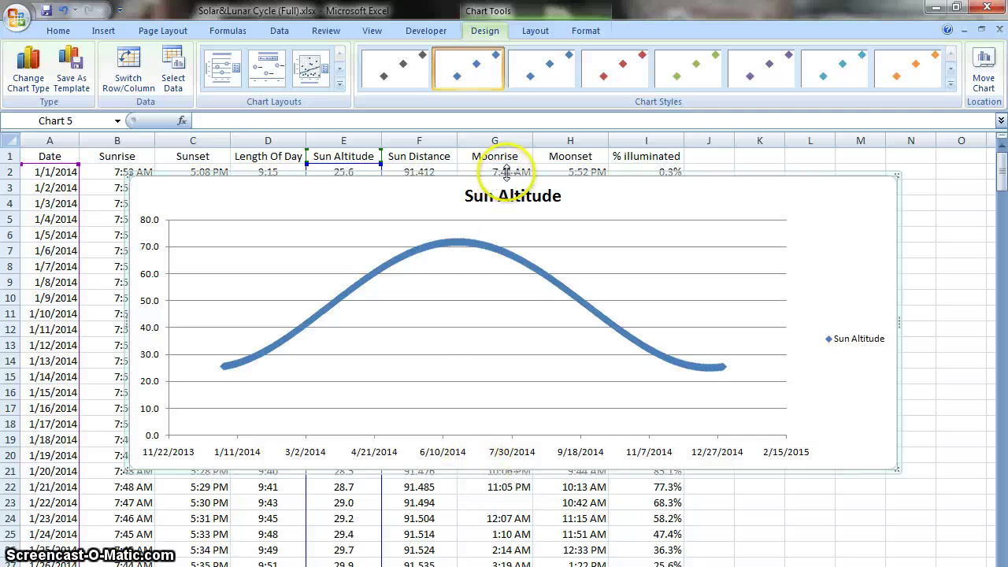
{"action": "left_click_drag", "start_coordinate": [507, 171], "coordinate": [501, 144]}
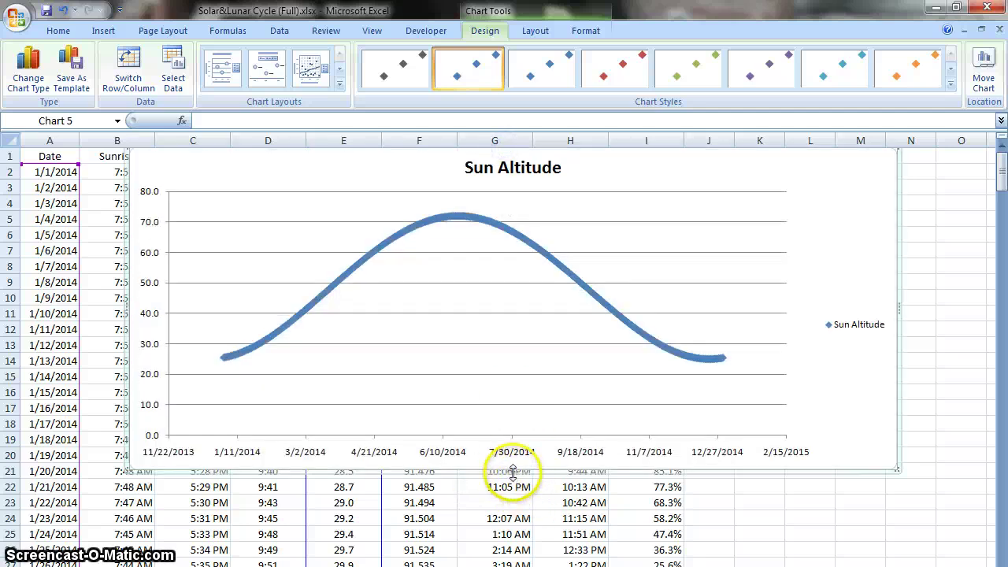
{"action": "left_click_drag", "start_coordinate": [512, 472], "coordinate": [507, 536]}
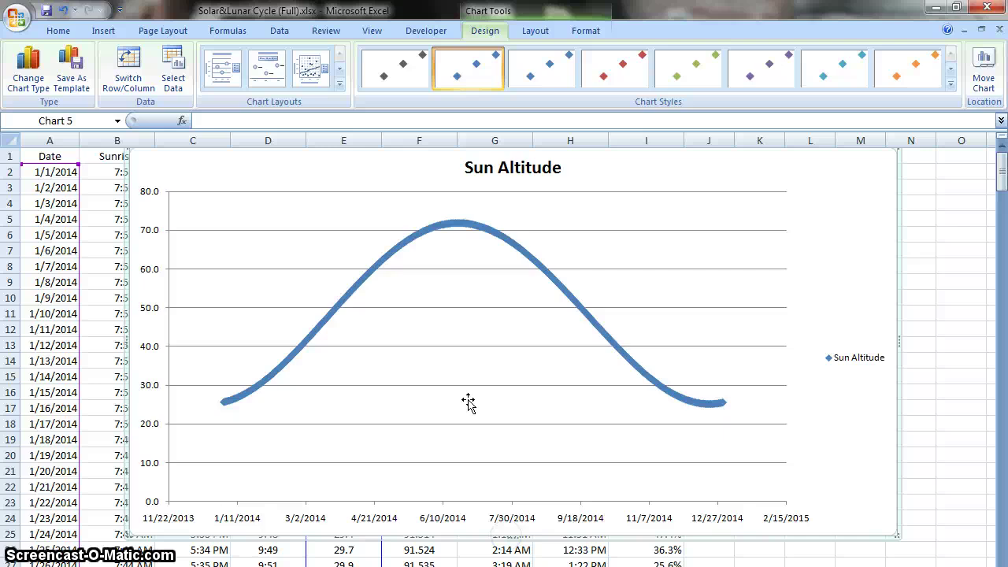
- Fix the Sun Altitude chart's vertical axis to a minimum of 25 and a maximum of 75
{"action": "left_click", "coordinate": [155, 231]}
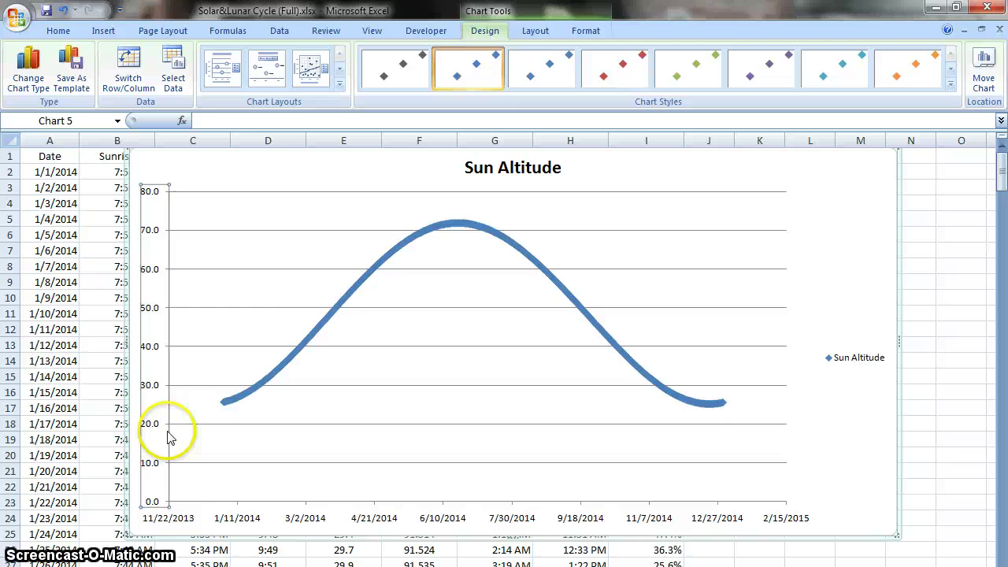
{"action": "right_click", "coordinate": [157, 313]}
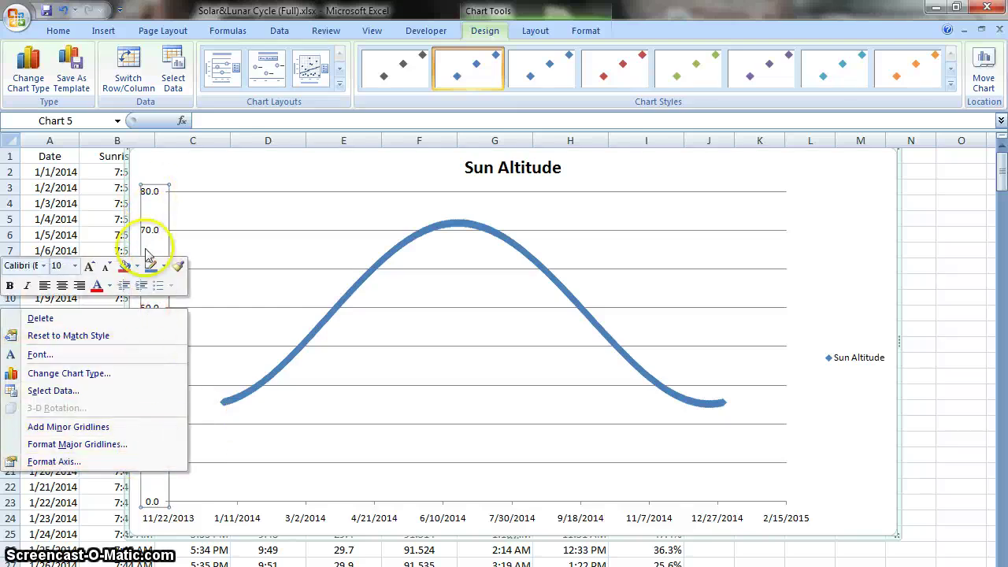
{"action": "left_click", "coordinate": [39, 462]}
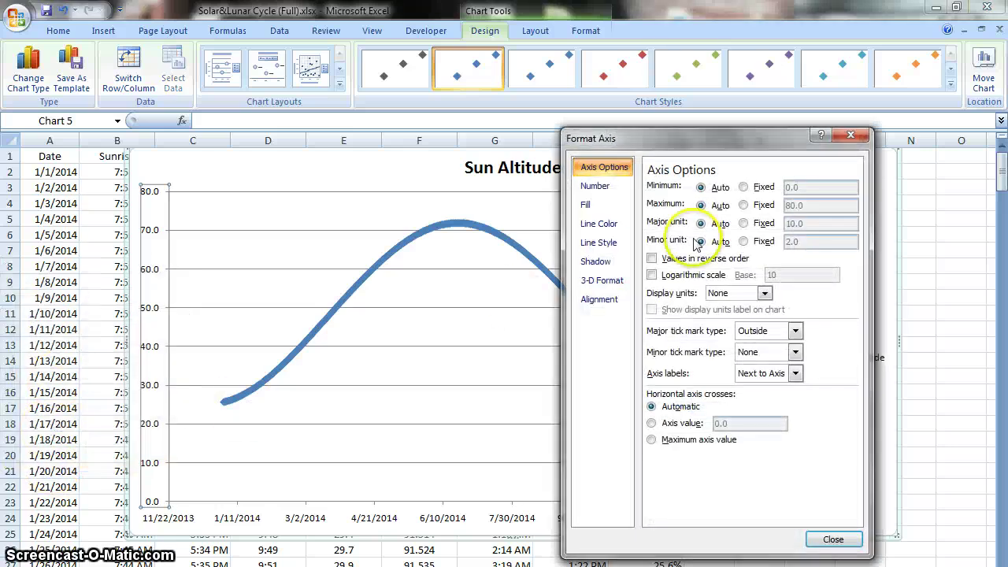
{"action": "left_click_drag", "start_coordinate": [748, 139], "coordinate": [505, 149]}
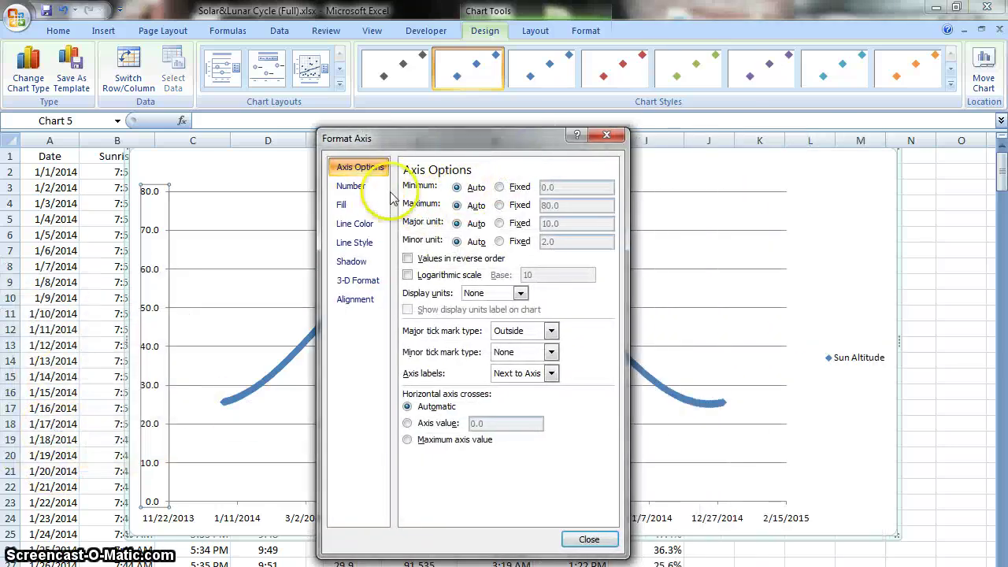
{"action": "left_click", "coordinate": [518, 188]}
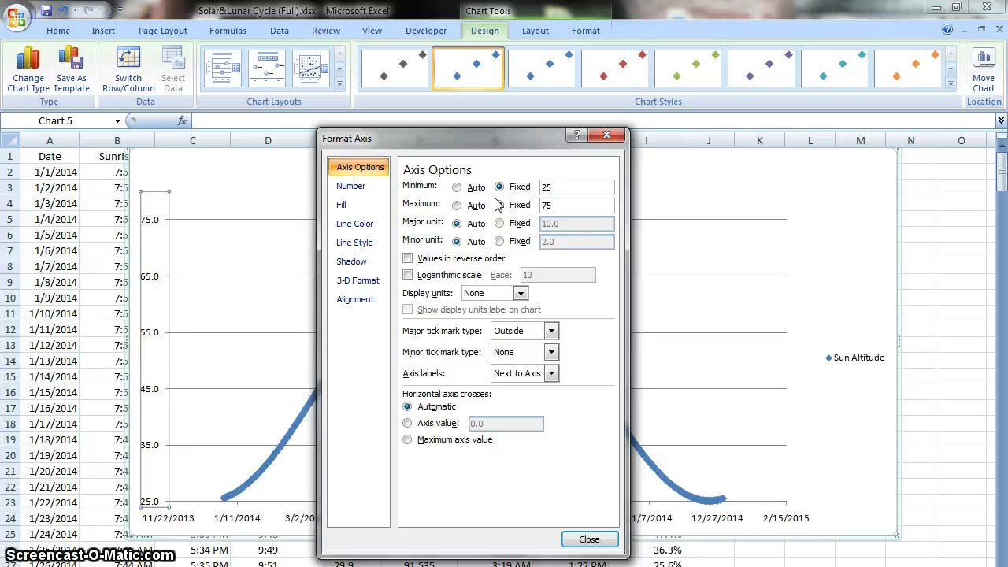
{"action": "key", "text": "Return"}
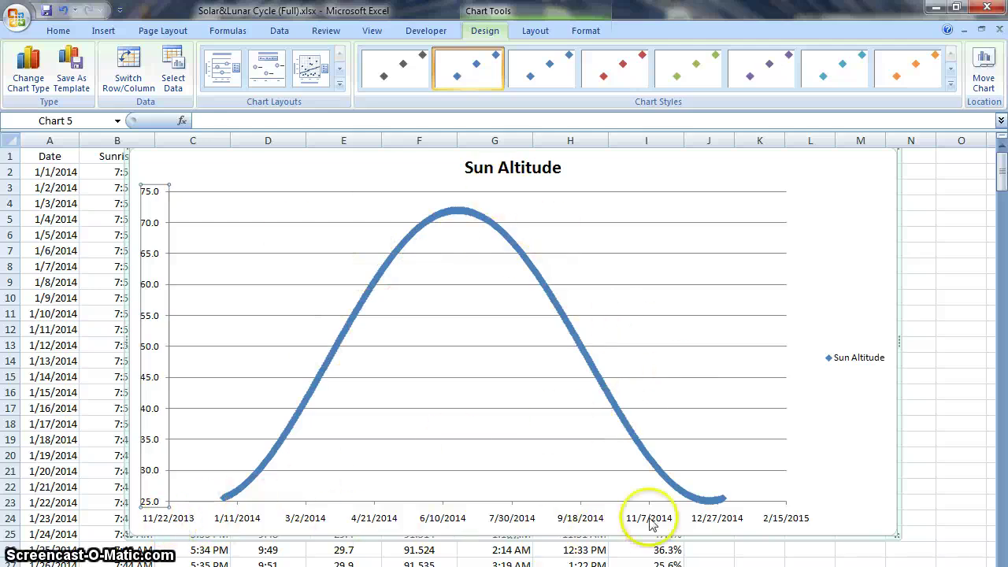
- Add minor vertical gridlines along the chart's date axis and review that axis's scale and unit options
{"action": "right_click", "coordinate": [510, 508]}
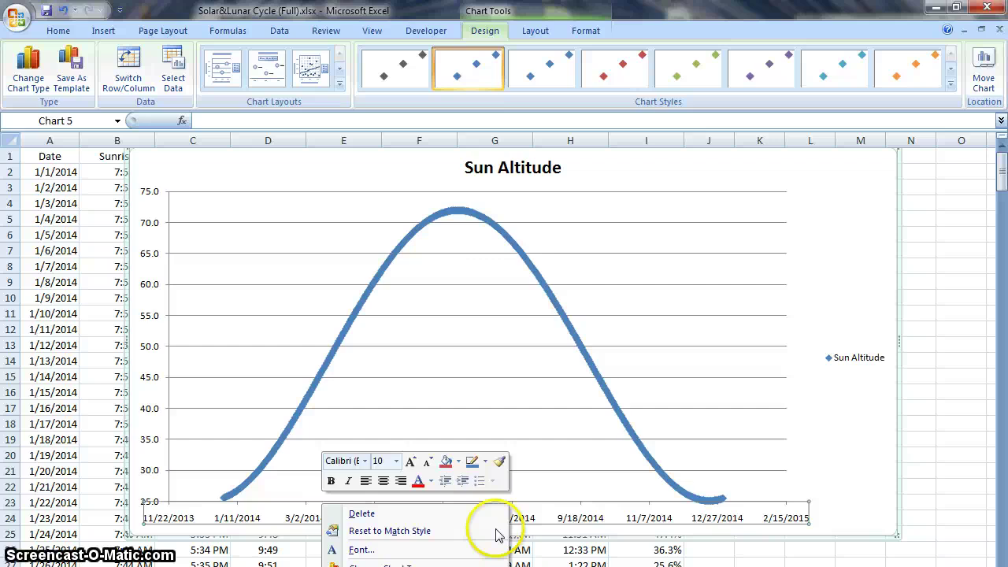
{"action": "left_click", "coordinate": [370, 566]}
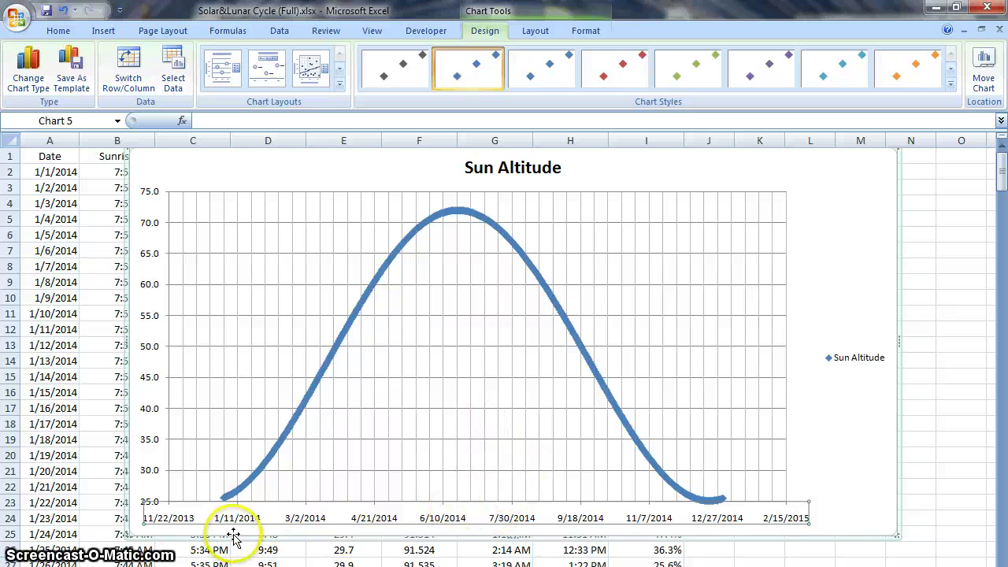
{"action": "right_click", "coordinate": [374, 519]}
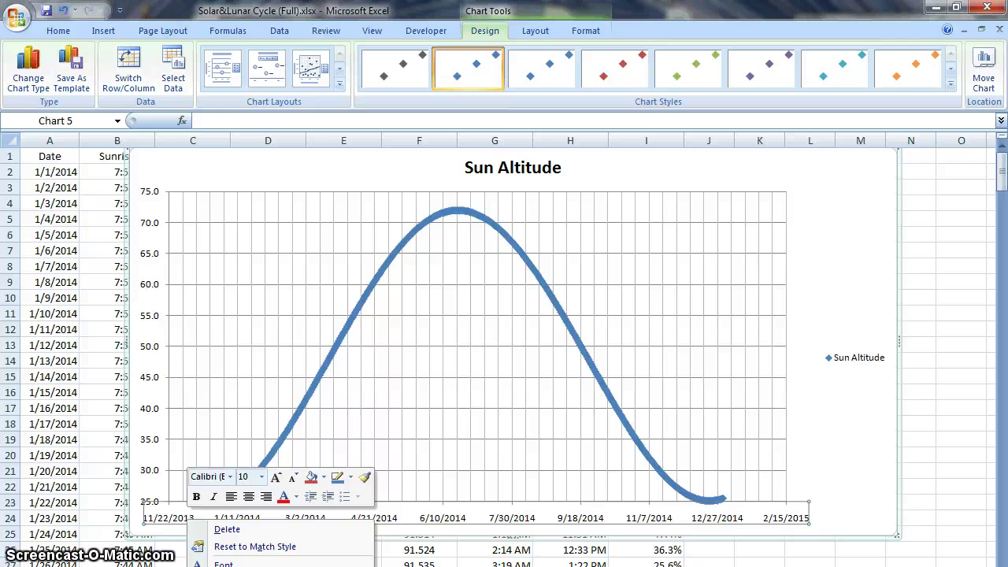
{"action": "left_click", "coordinate": [252, 564]}
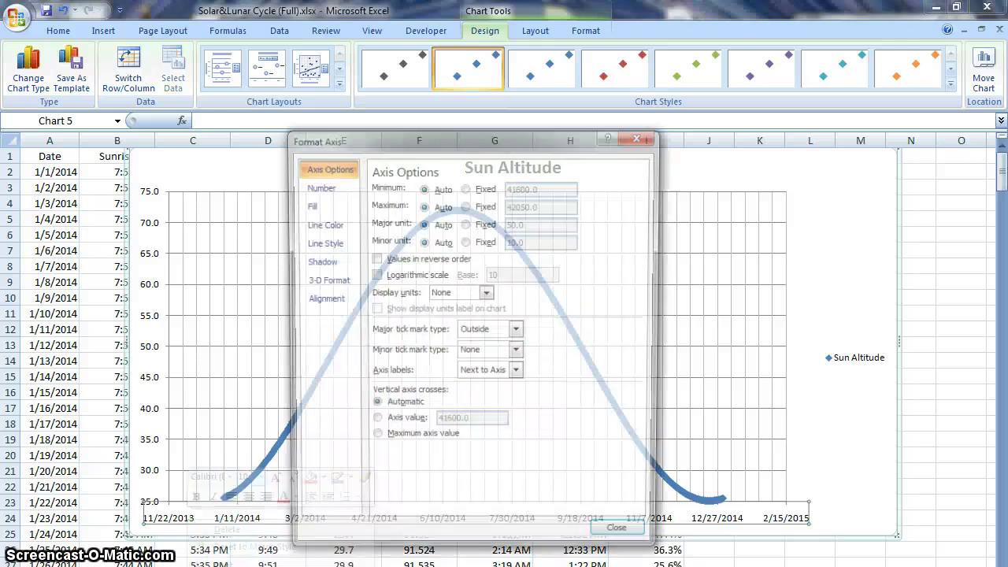
{"action": "left_click_drag", "start_coordinate": [519, 144], "coordinate": [507, 105]}
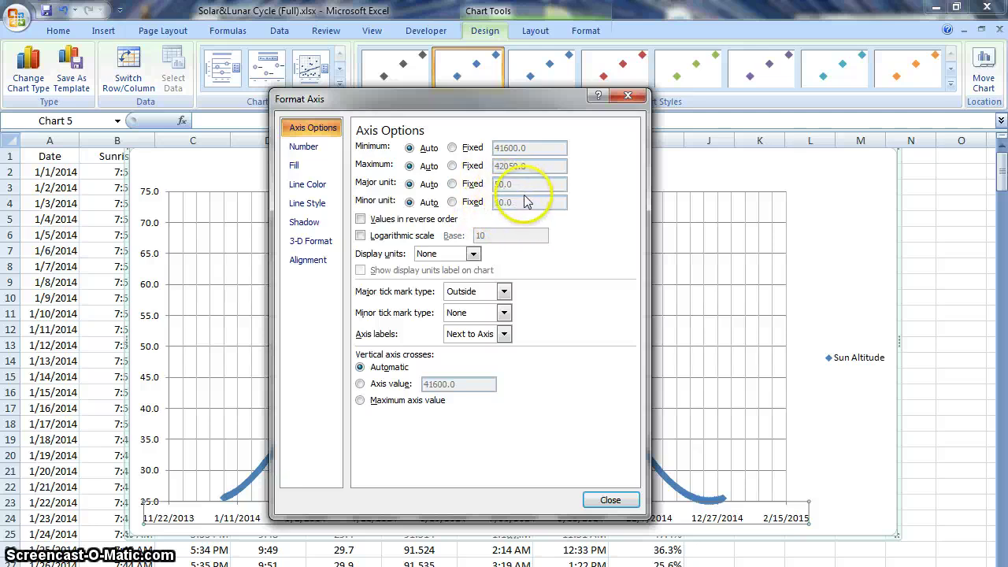
{"action": "left_click_drag", "start_coordinate": [358, 99], "coordinate": [183, 39]}
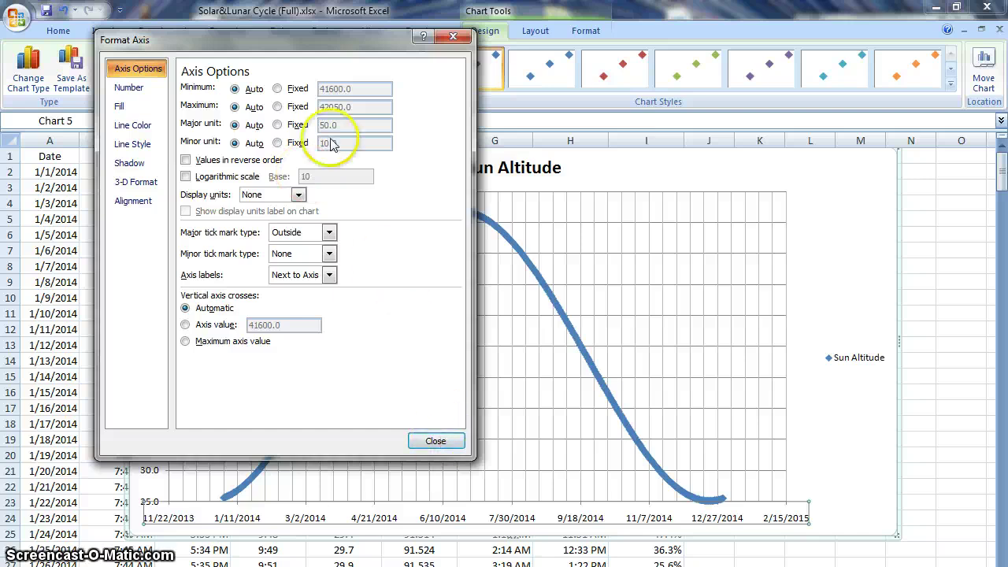
{"action": "left_click", "coordinate": [441, 441]}
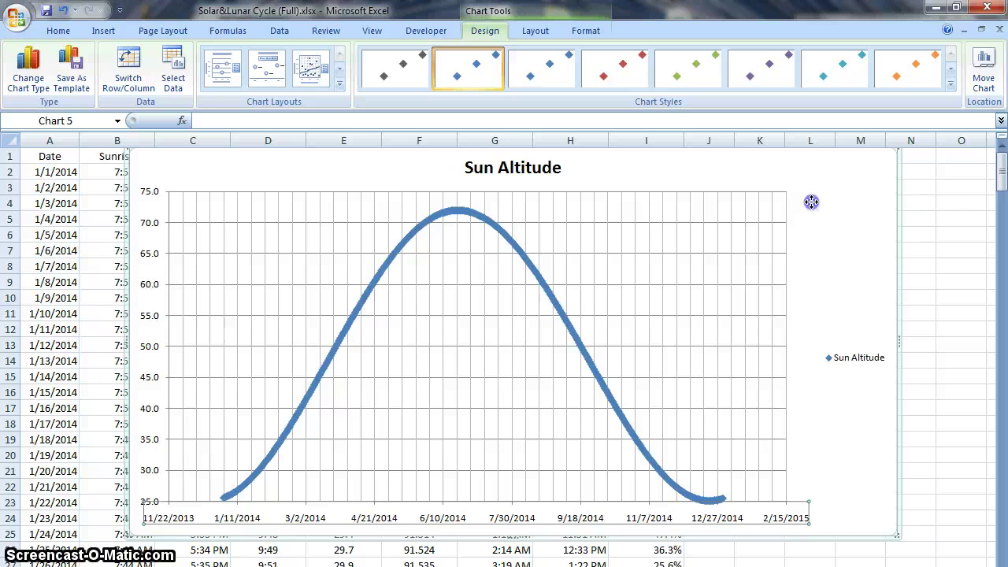
- Delete the Sun Altitude chart from the worksheet
{"action": "left_click_drag", "start_coordinate": [810, 200], "coordinate": [782, 214]}
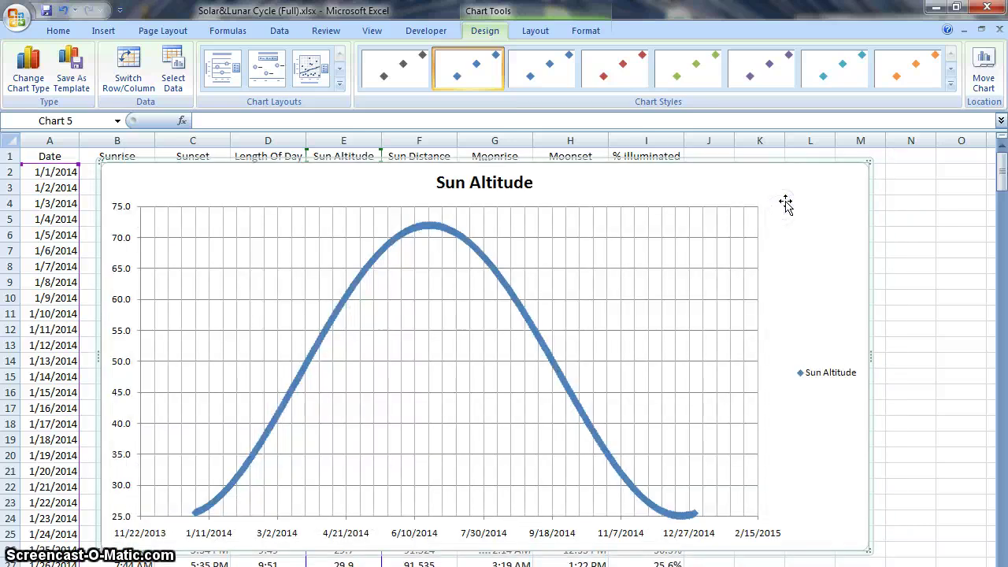
{"action": "key", "text": "Delete"}
{"action": "left_click", "coordinate": [832, 139]}
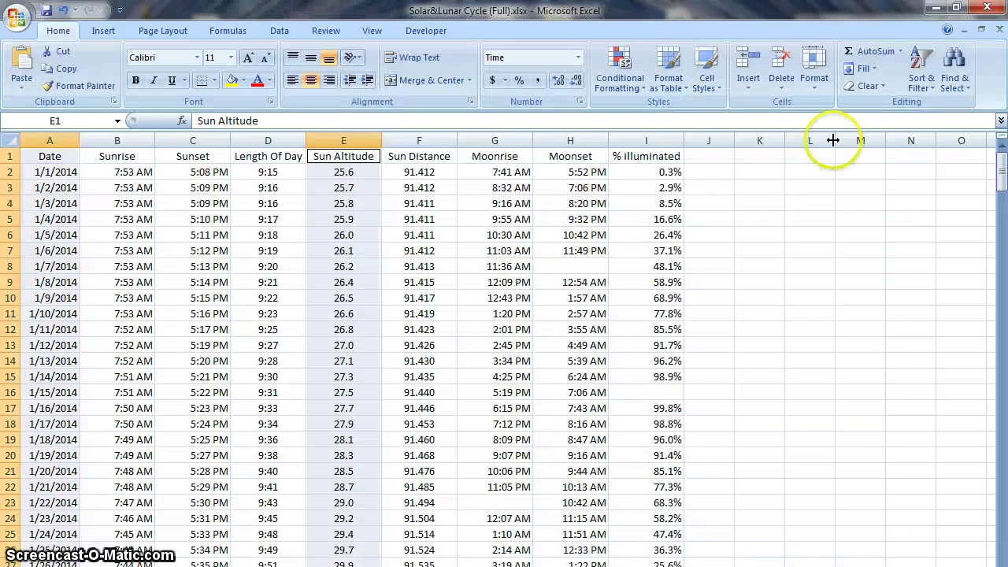
- Insert a markers-only scatter chart from the Date and Length Of Day columns, including headers and all 2014 rows
{"action": "left_click", "coordinate": [77, 162]}
{"action": "left_click_drag", "start_coordinate": [69, 156], "coordinate": [56, 563]}
{"action": "scroll", "coordinate": [243, 367], "scroll_direction": "up", "scroll_amount": 20}
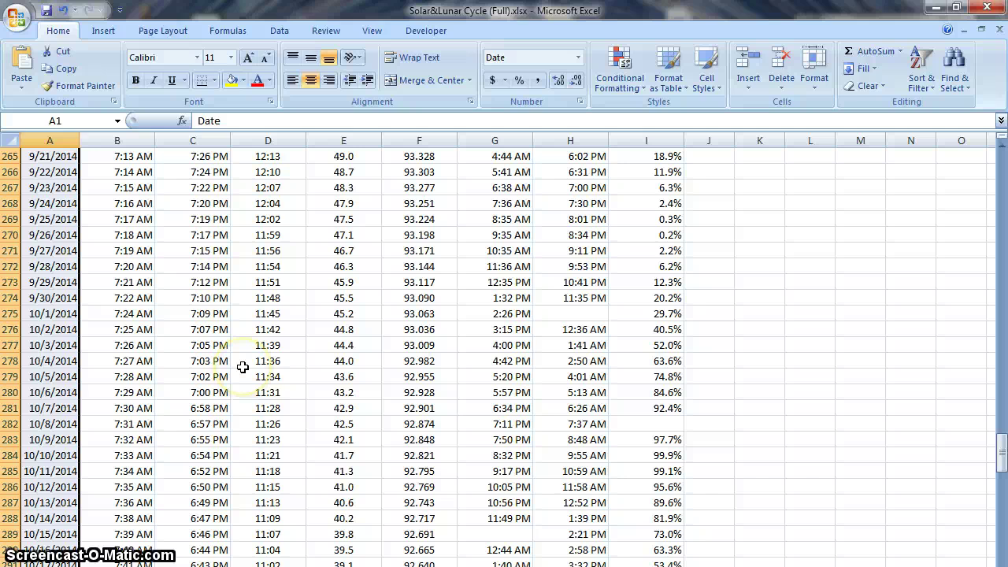
{"action": "scroll", "coordinate": [242, 367], "scroll_direction": "up", "scroll_amount": 20}
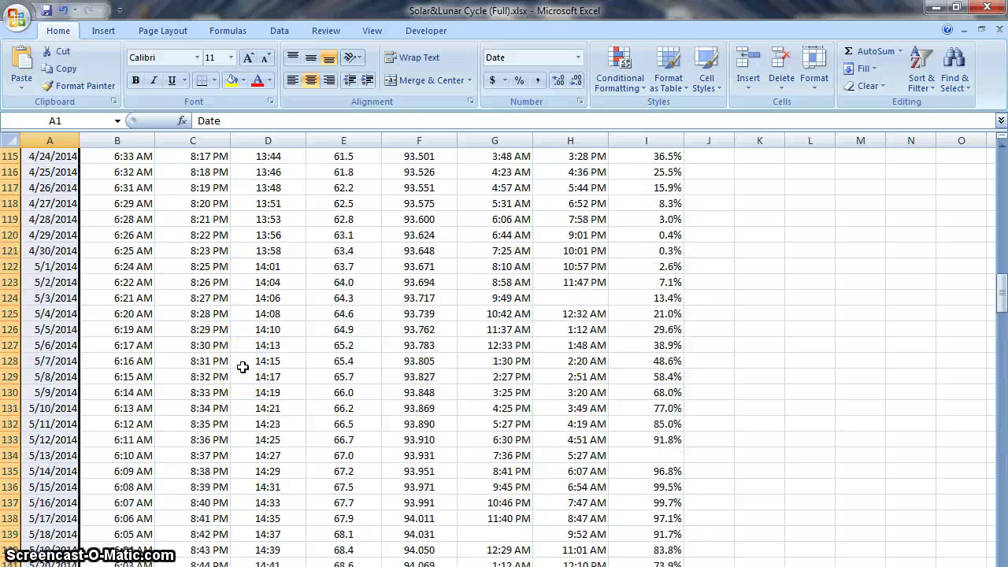
{"action": "scroll", "coordinate": [242, 367], "scroll_direction": "up", "scroll_amount": 20}
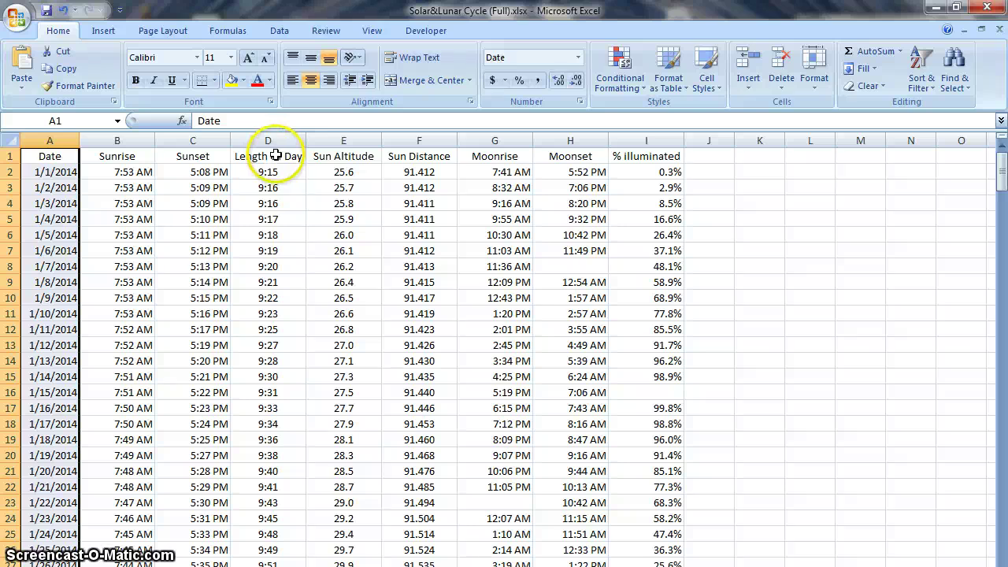
{"action": "left_click_drag", "start_coordinate": [268, 156], "coordinate": [272, 566]}
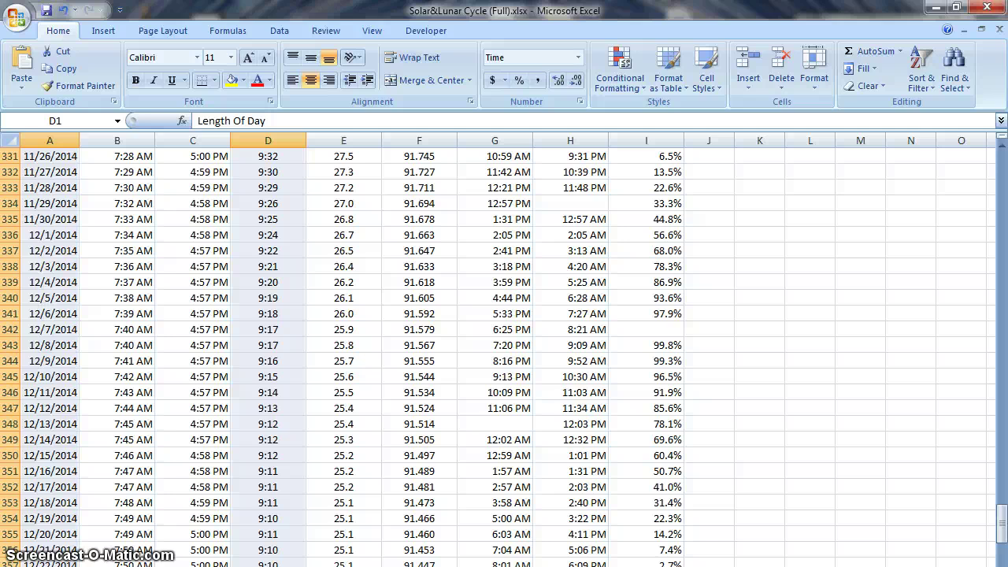
{"action": "scroll", "coordinate": [306, 389], "scroll_direction": "up", "scroll_amount": 20}
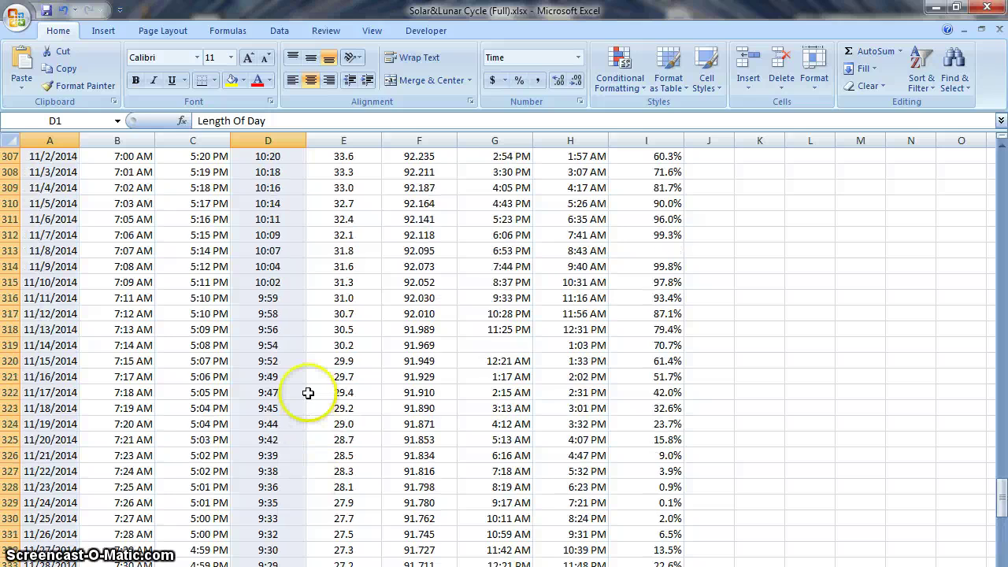
{"action": "left_click", "coordinate": [103, 37]}
{"action": "left_click", "coordinate": [429, 80]}
{"action": "left_click", "coordinate": [352, 120]}
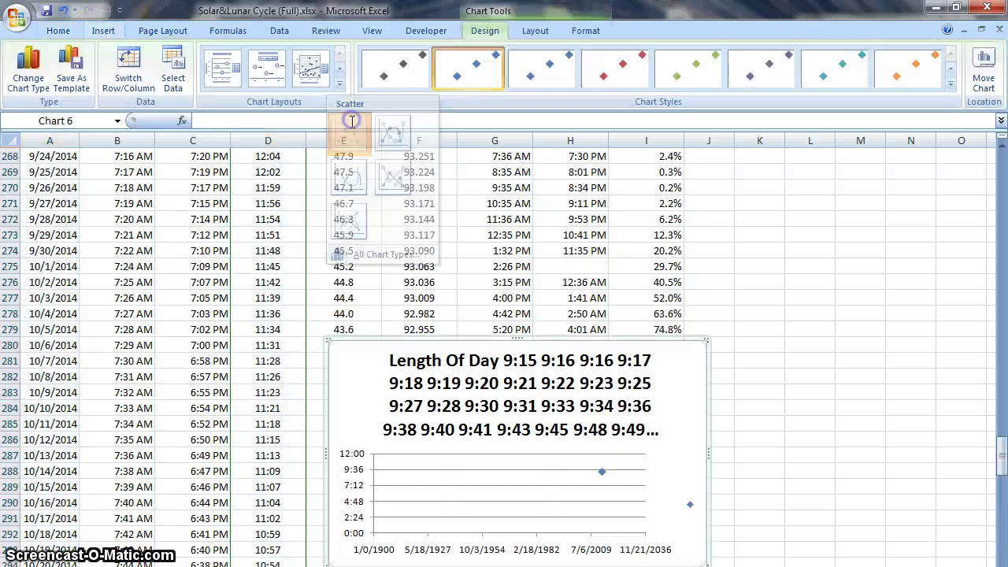
- Enlarge the Length Of Day chart to about 7.58 by 4.72 inches and place it just beside the Sun Altitude column
{"action": "left_click_drag", "start_coordinate": [683, 364], "coordinate": [451, 189]}
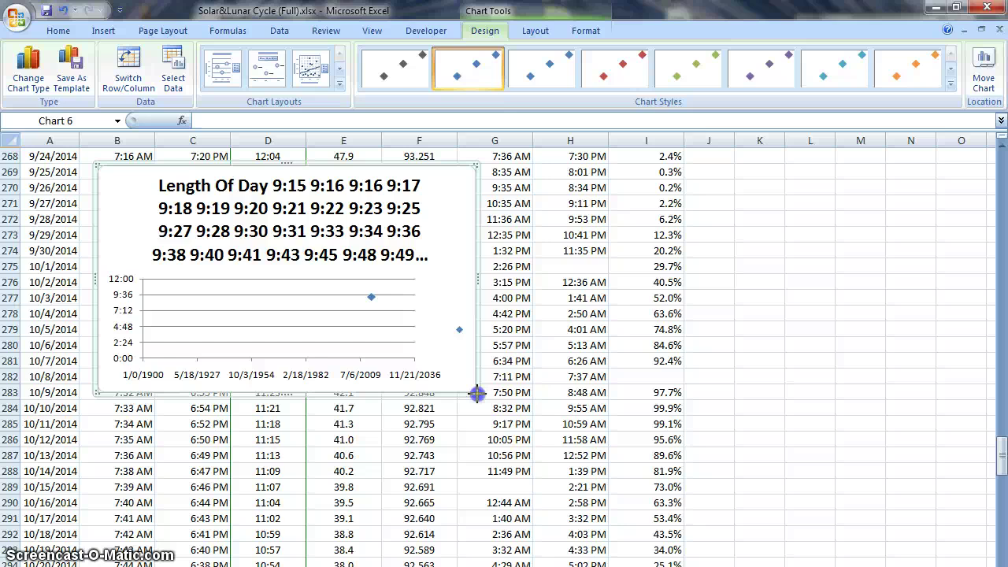
{"action": "left_click_drag", "start_coordinate": [478, 392], "coordinate": [899, 521]}
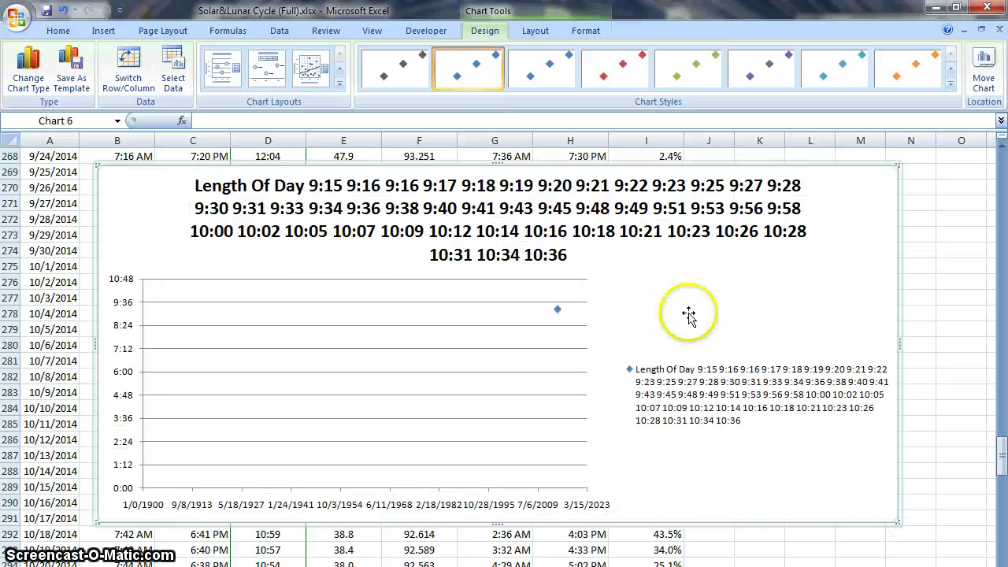
{"action": "left_click_drag", "start_coordinate": [165, 203], "coordinate": [199, 201]}
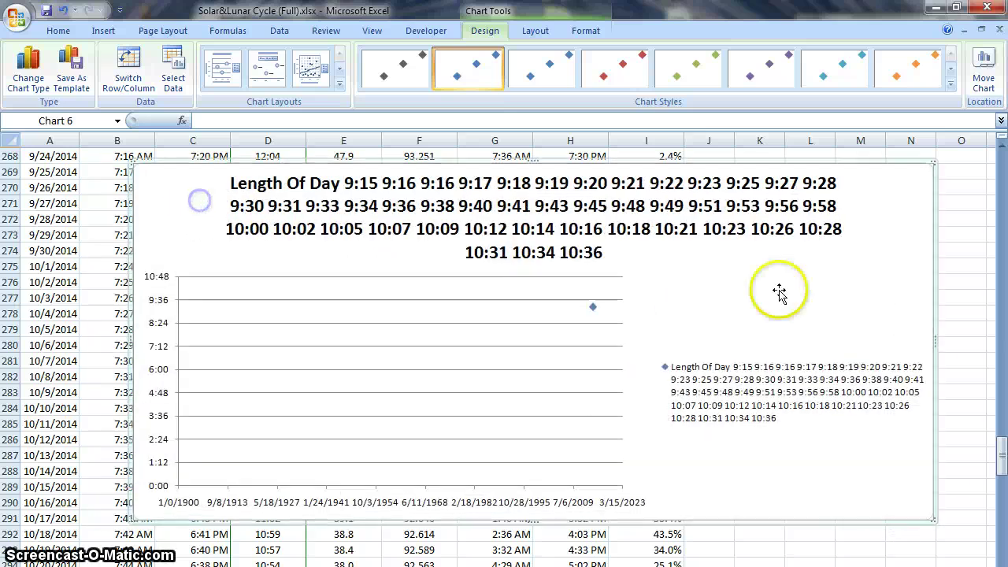
{"action": "left_click_drag", "start_coordinate": [936, 341], "coordinate": [707, 341]}
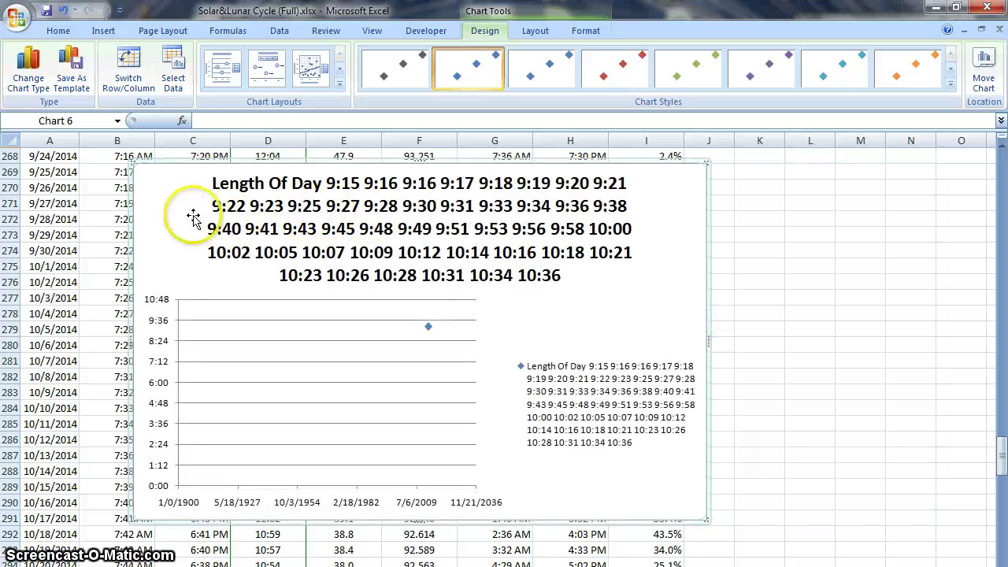
{"action": "left_click_drag", "start_coordinate": [157, 207], "coordinate": [414, 203]}
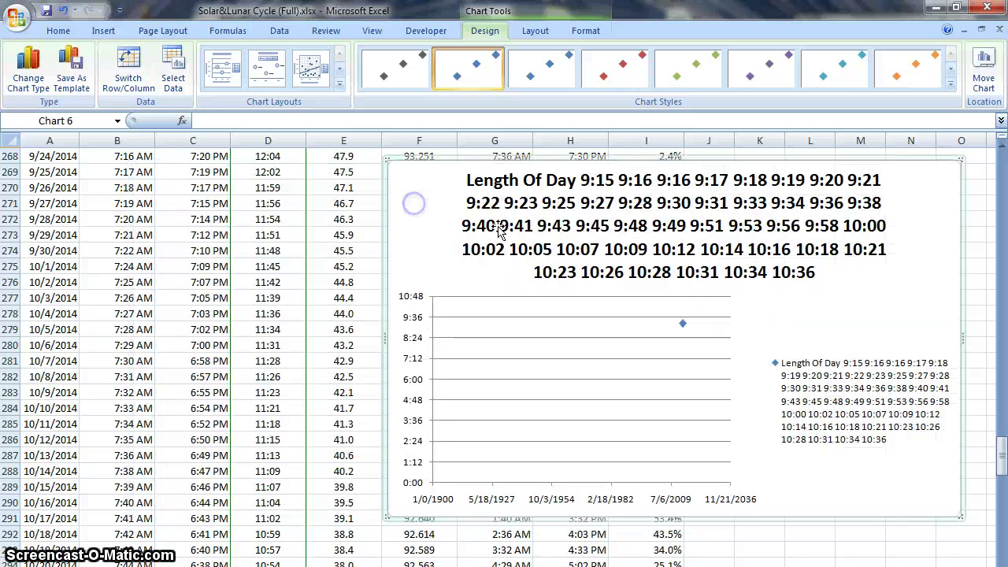
- Edit the chart's data series so its X values cover the whole Date column, Sheet1 A1:A366
{"action": "right_click", "coordinate": [603, 340]}
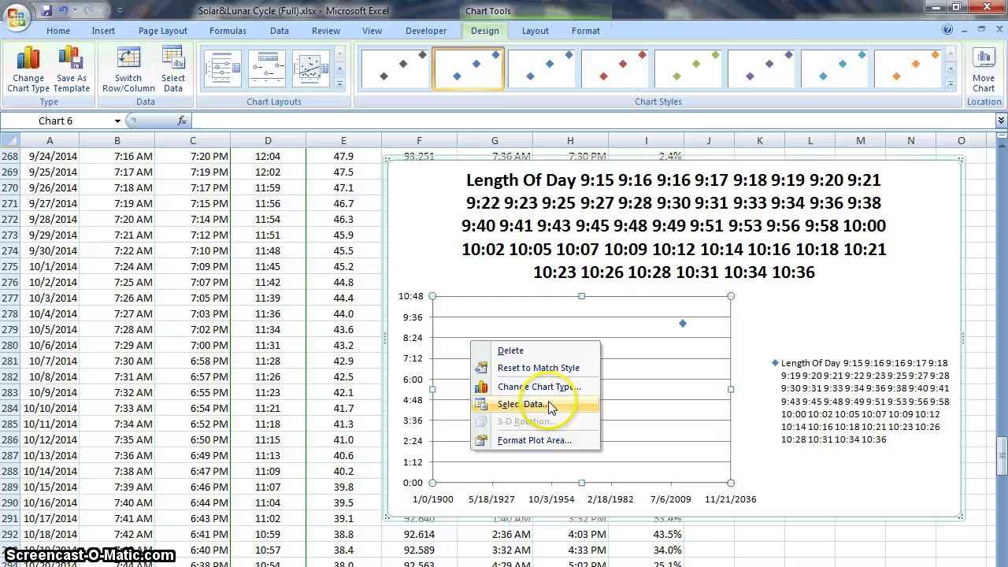
{"action": "left_click", "coordinate": [551, 406]}
{"action": "left_click_drag", "start_coordinate": [207, 197], "coordinate": [552, 193]}
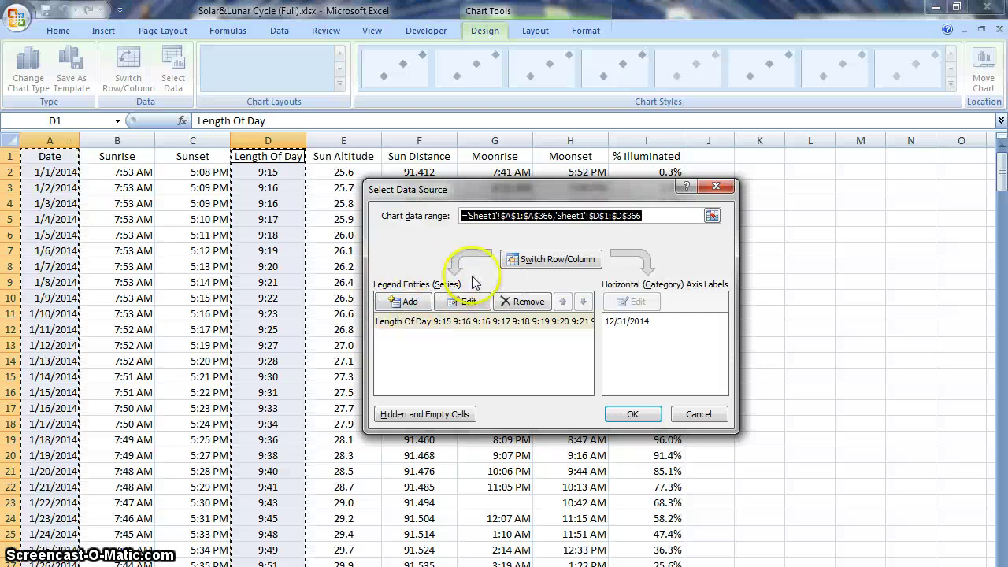
{"action": "left_click", "coordinate": [477, 304]}
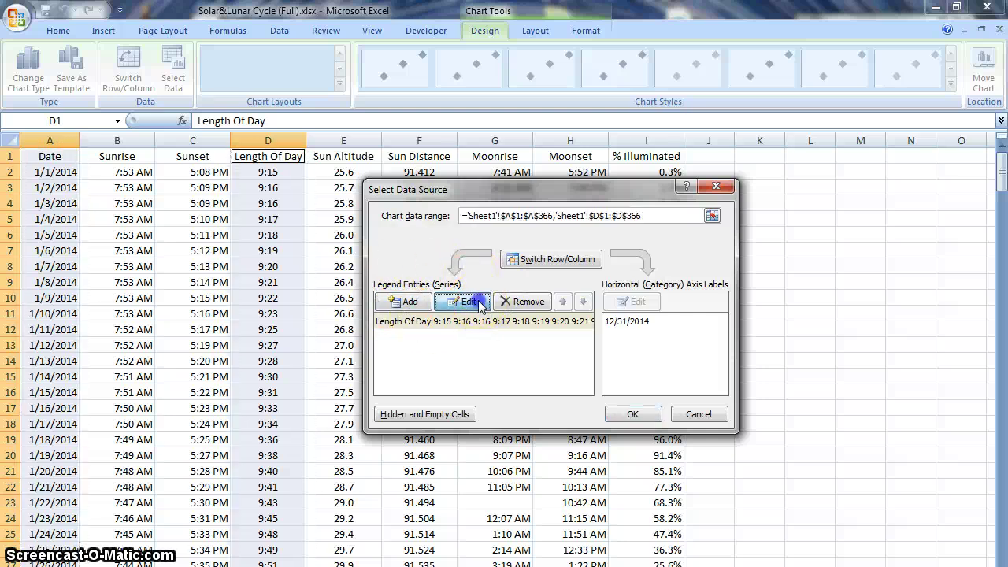
{"action": "left_click_drag", "start_coordinate": [227, 239], "coordinate": [476, 225]}
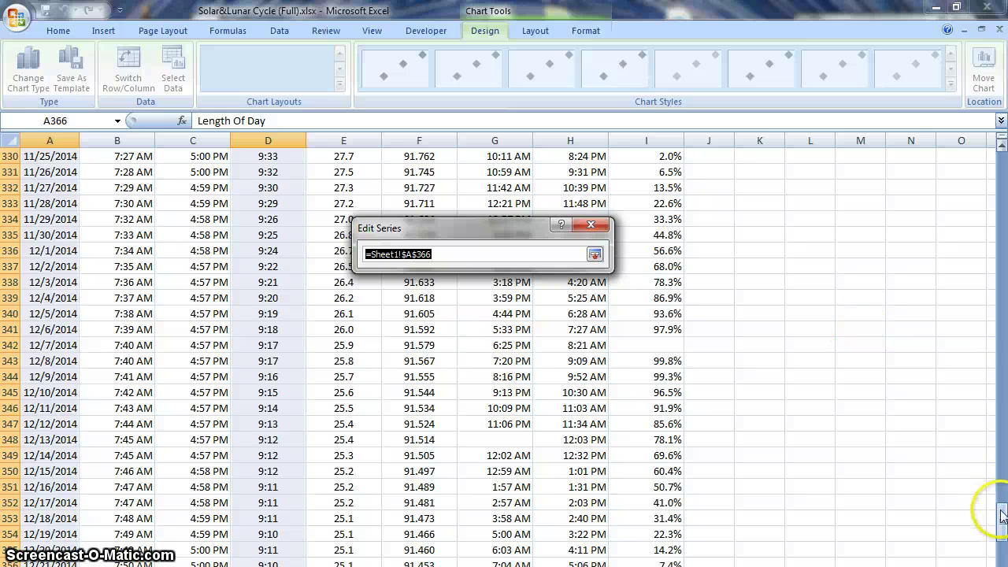
{"action": "left_click_drag", "start_coordinate": [1001, 516], "coordinate": [1001, 167]}
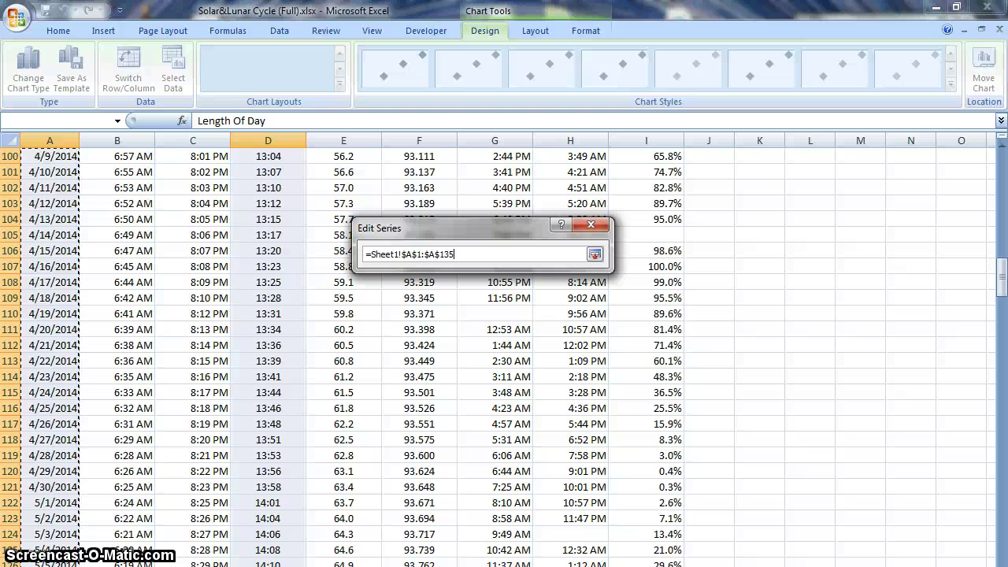
{"action": "left_click_drag", "start_coordinate": [49, 561], "coordinate": [50, 561]}
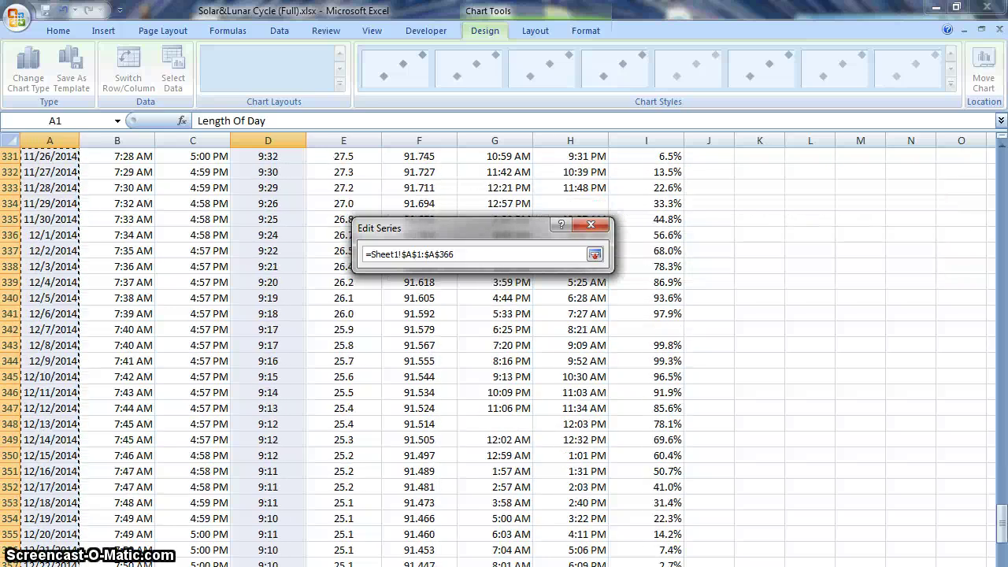
{"action": "left_click", "coordinate": [594, 255]}
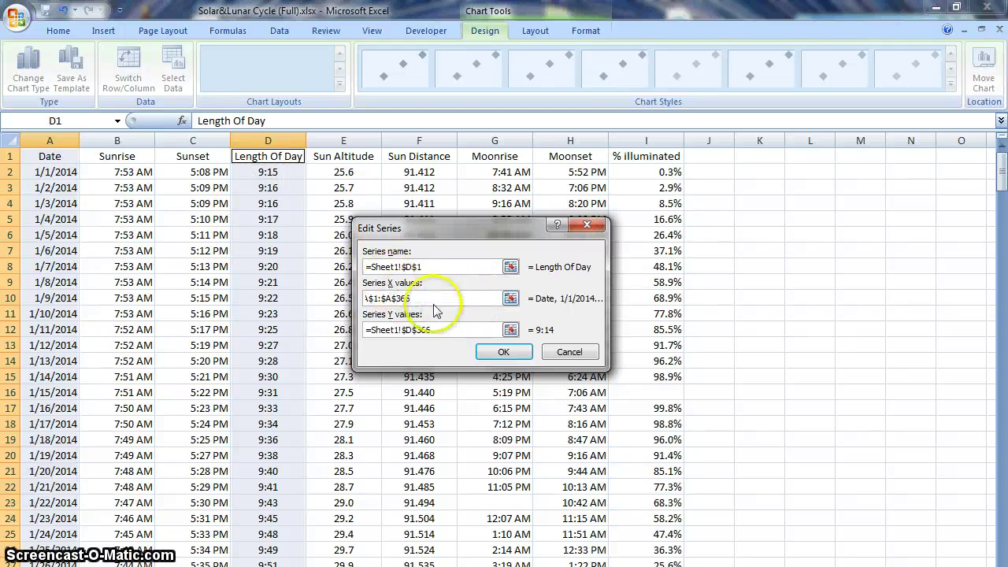
- Set the series Y values to the Length Of Day column, Sheet1 D1:D366, and apply the new data source
{"action": "left_click", "coordinate": [448, 328]}
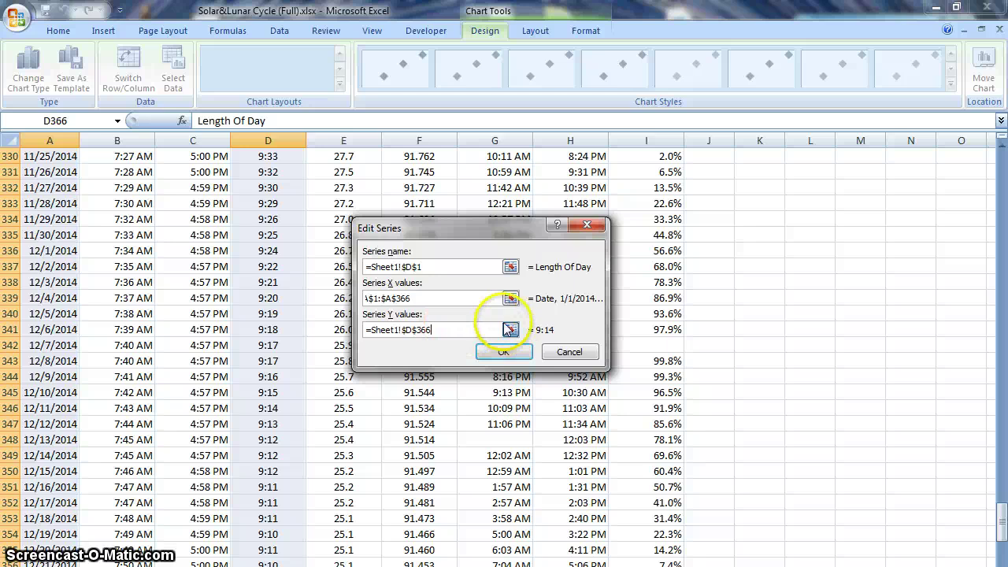
{"action": "left_click", "coordinate": [510, 329]}
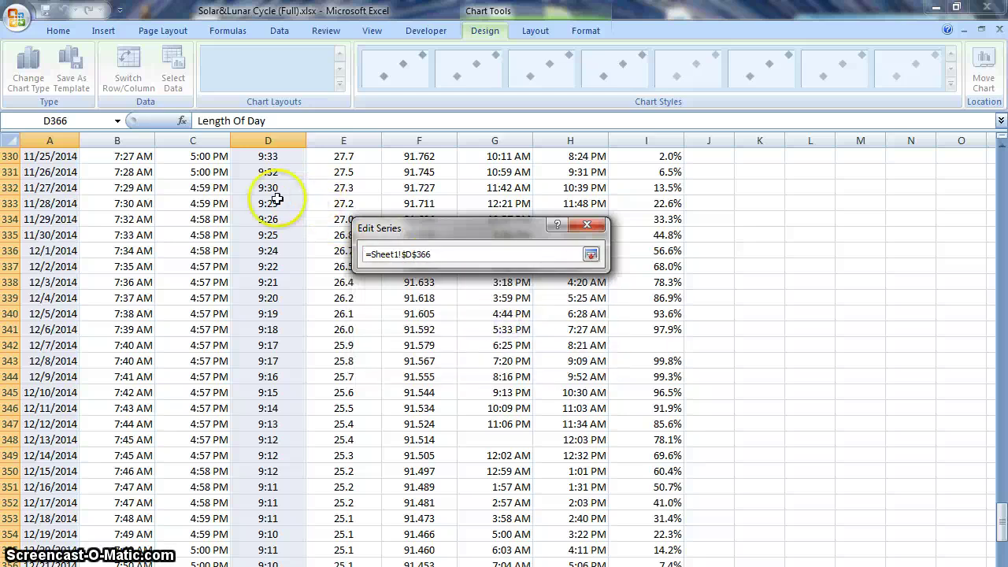
{"action": "scroll", "coordinate": [288, 196], "scroll_direction": "up", "scroll_amount": 14}
{"action": "left_click_drag", "start_coordinate": [1001, 482], "coordinate": [1001, 161]}
{"action": "left_click_drag", "start_coordinate": [284, 554], "coordinate": [284, 566]}
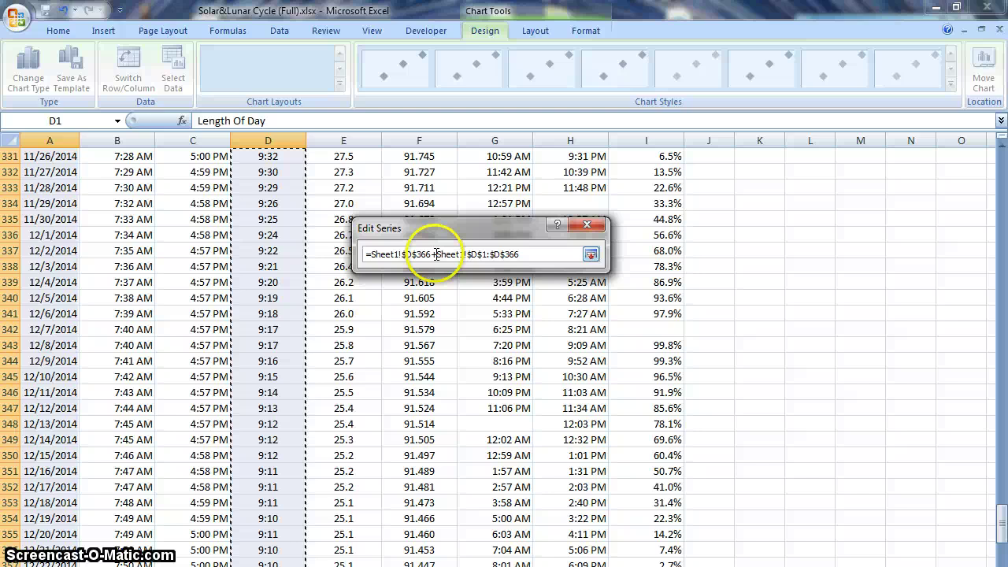
{"action": "left_click_drag", "start_coordinate": [433, 253], "coordinate": [416, 254]}
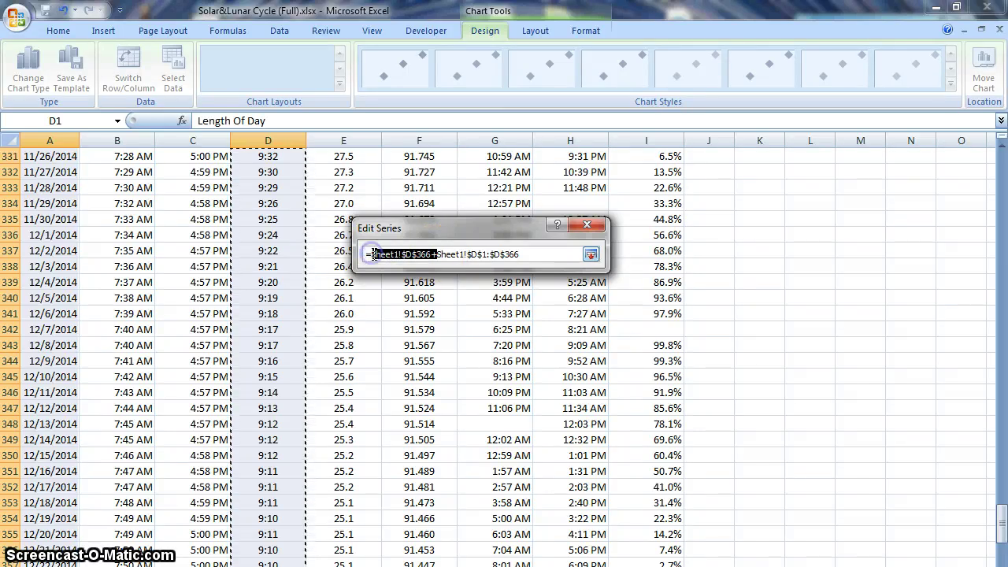
{"action": "key", "text": "Delete"}
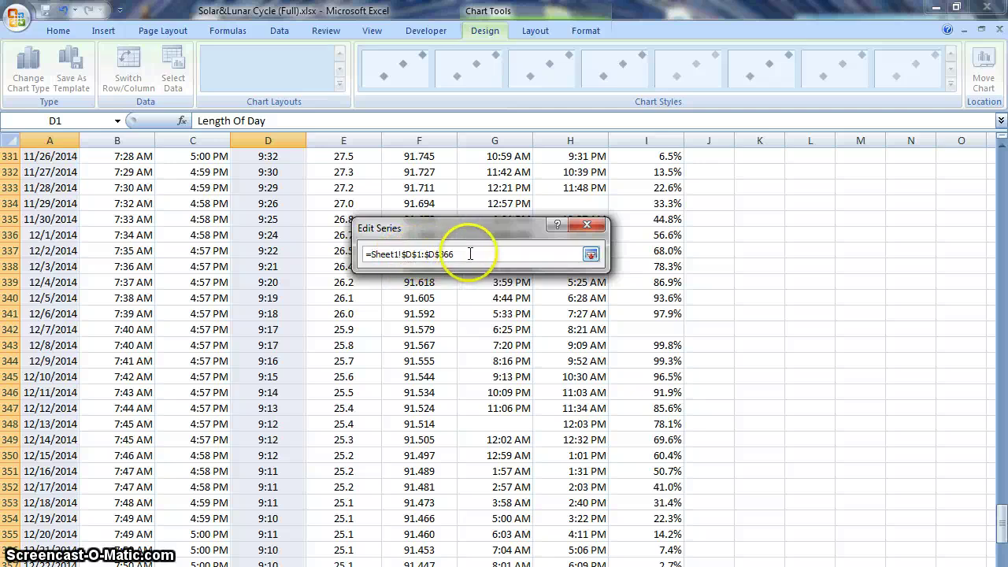
{"action": "left_click", "coordinate": [590, 254]}
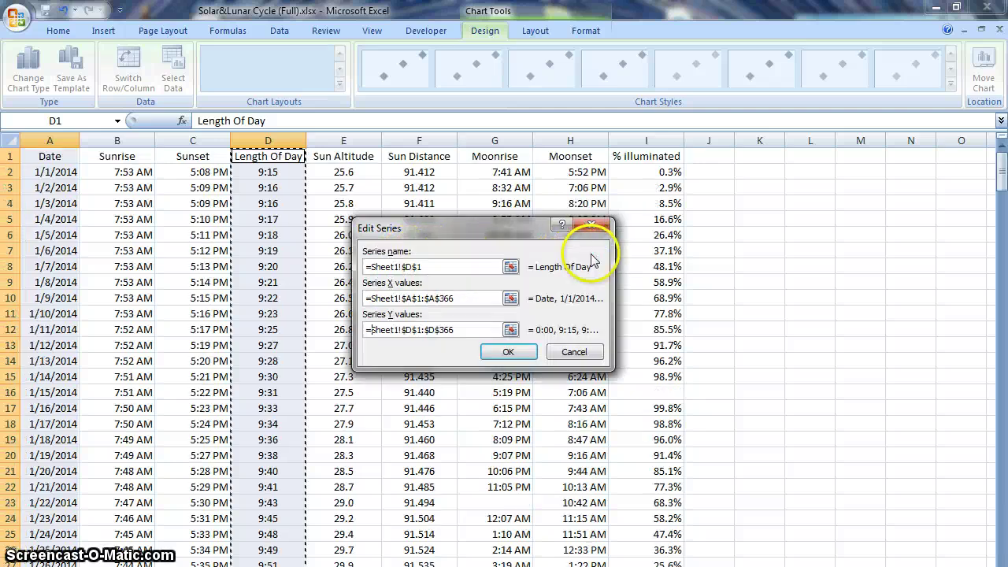
{"action": "left_click", "coordinate": [508, 352]}
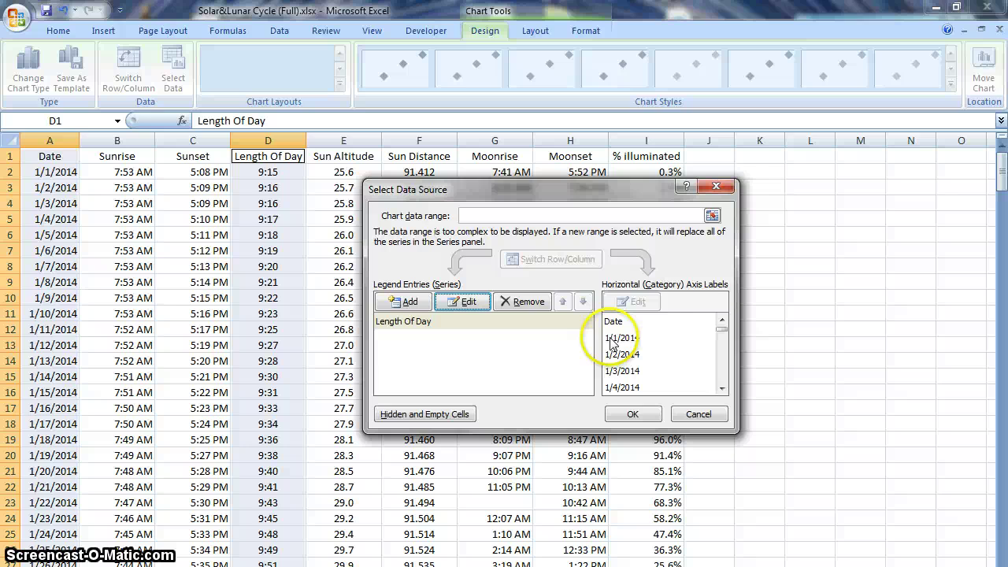
{"action": "left_click", "coordinate": [634, 416]}
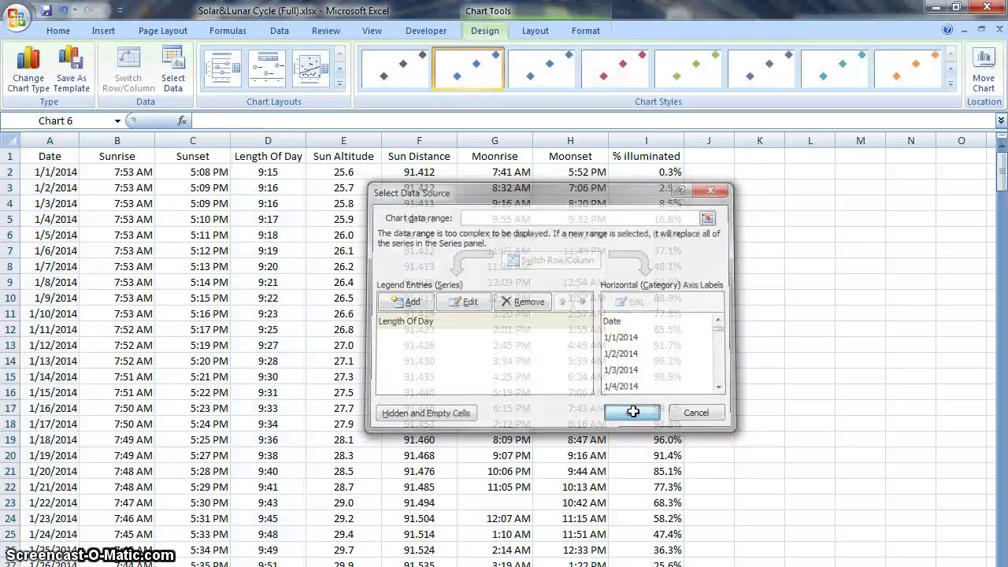
- Shift the Length Of Day chart left so it starts over the Sunset column, and select its stray data point at 0:00
{"action": "left_click_drag", "start_coordinate": [1001, 173], "coordinate": [1002, 465]}
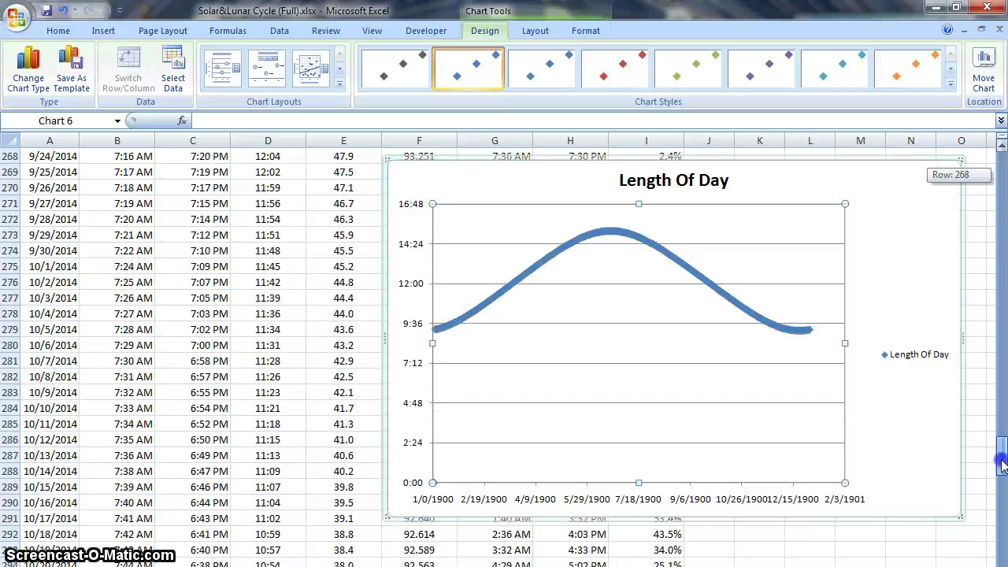
{"action": "left_click_drag", "start_coordinate": [913, 265], "coordinate": [752, 257]}
{"action": "left_click", "coordinate": [261, 494]}
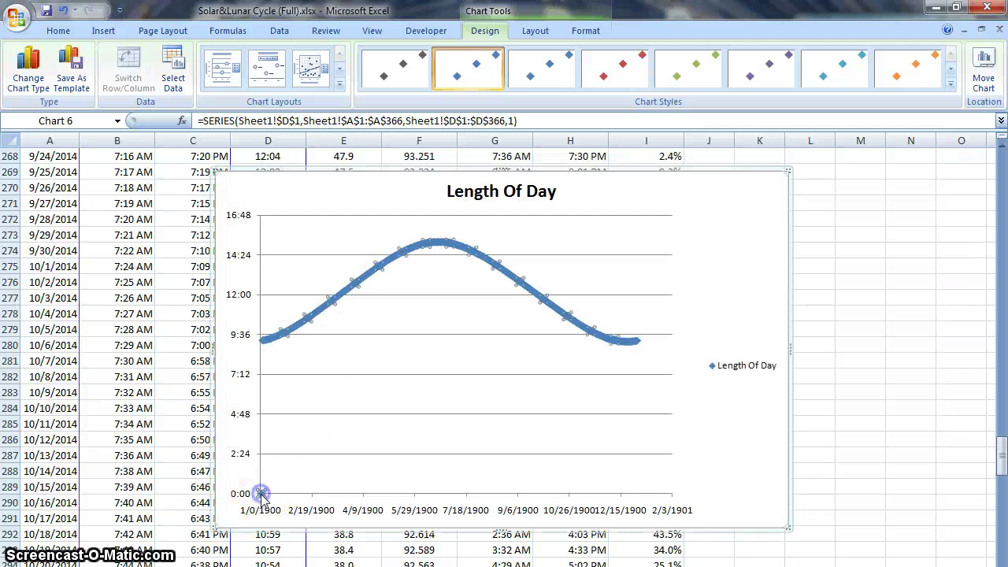
{"action": "left_click", "coordinate": [263, 494]}
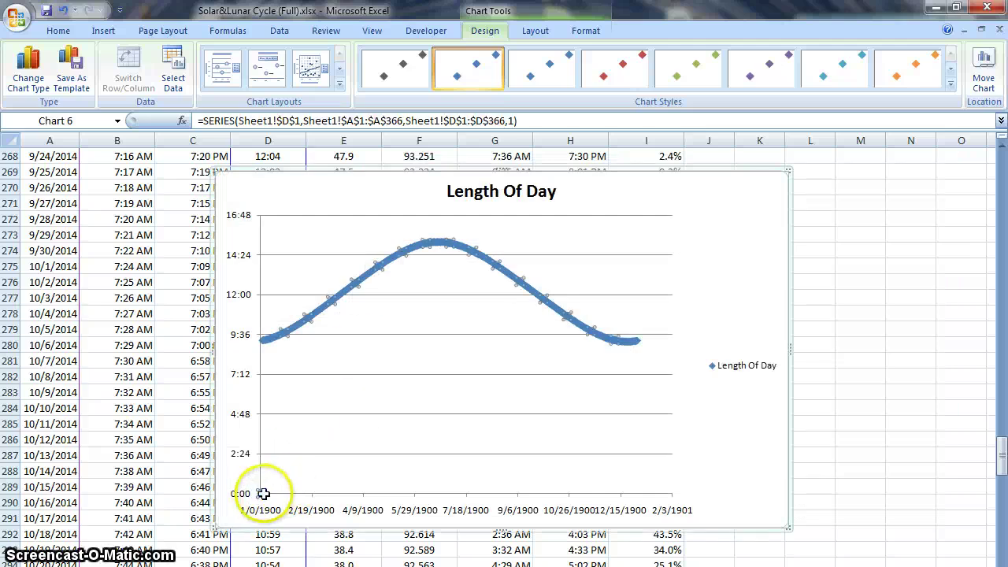
- Exclude the header row from the series by setting X values to A2:A366 and Y values to D2:D366
{"action": "right_click", "coordinate": [253, 406]}
{"action": "right_click", "coordinate": [322, 406]}
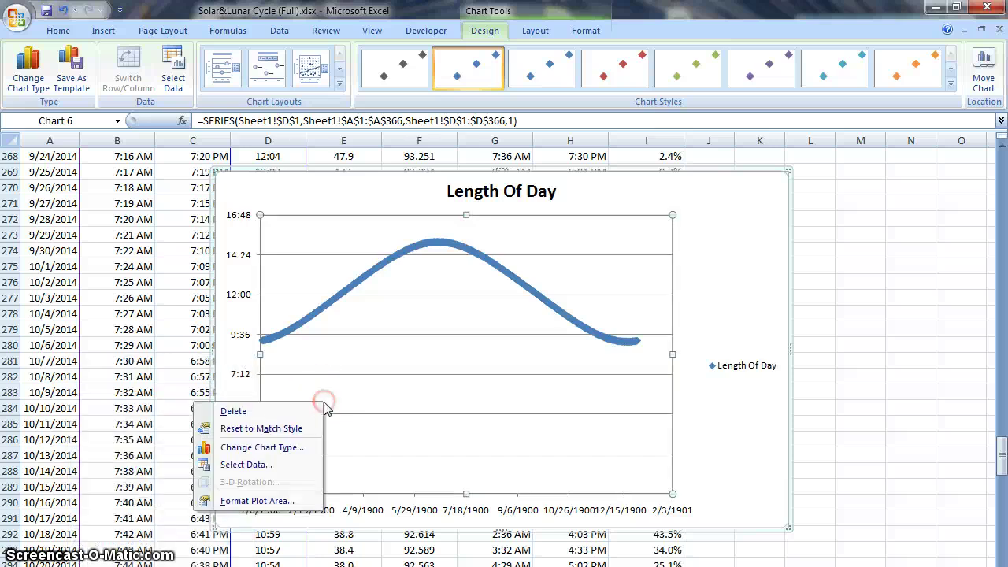
{"action": "left_click", "coordinate": [294, 465]}
{"action": "left_click", "coordinate": [468, 303]}
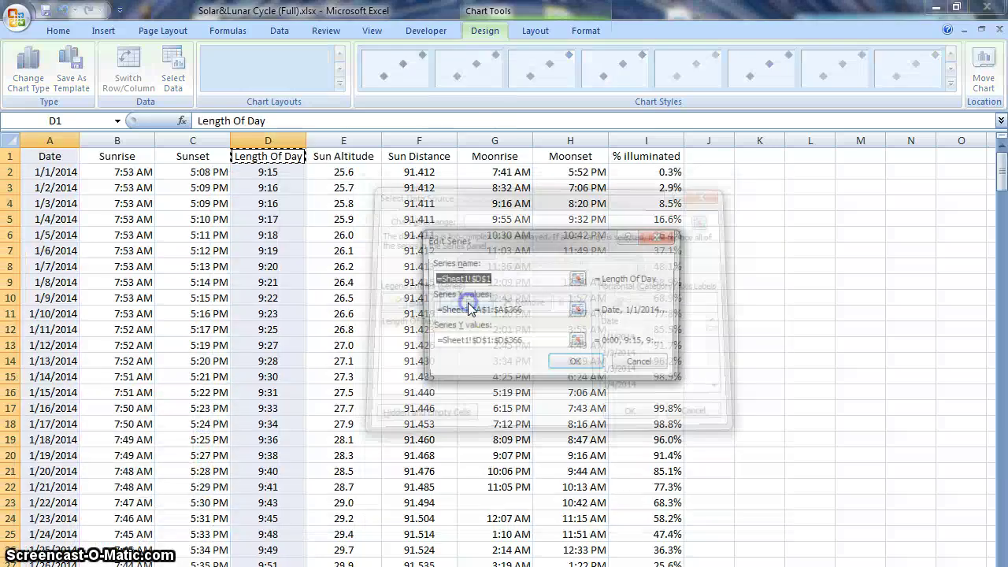
{"action": "left_click", "coordinate": [488, 312]}
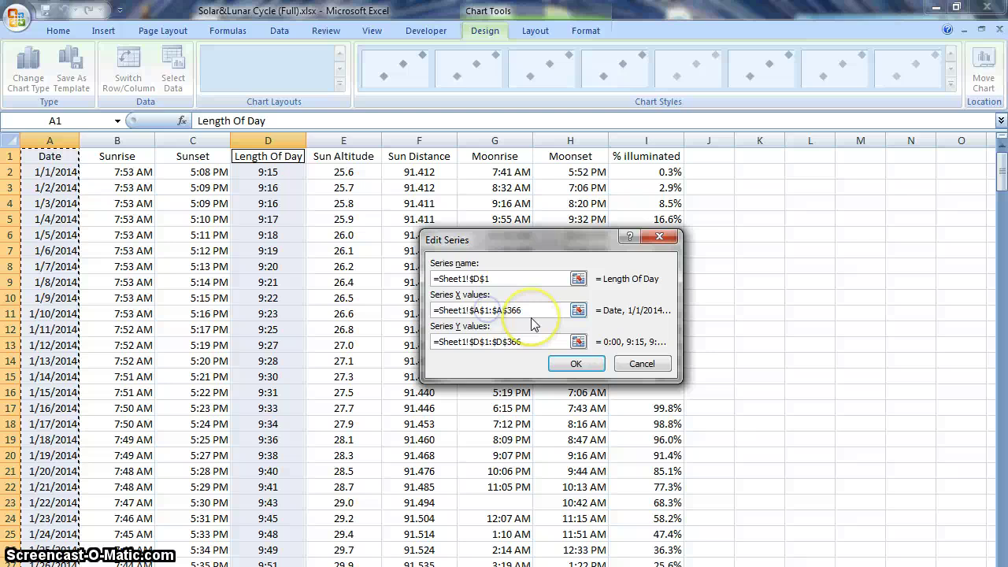
{"action": "left_click", "coordinate": [490, 340]}
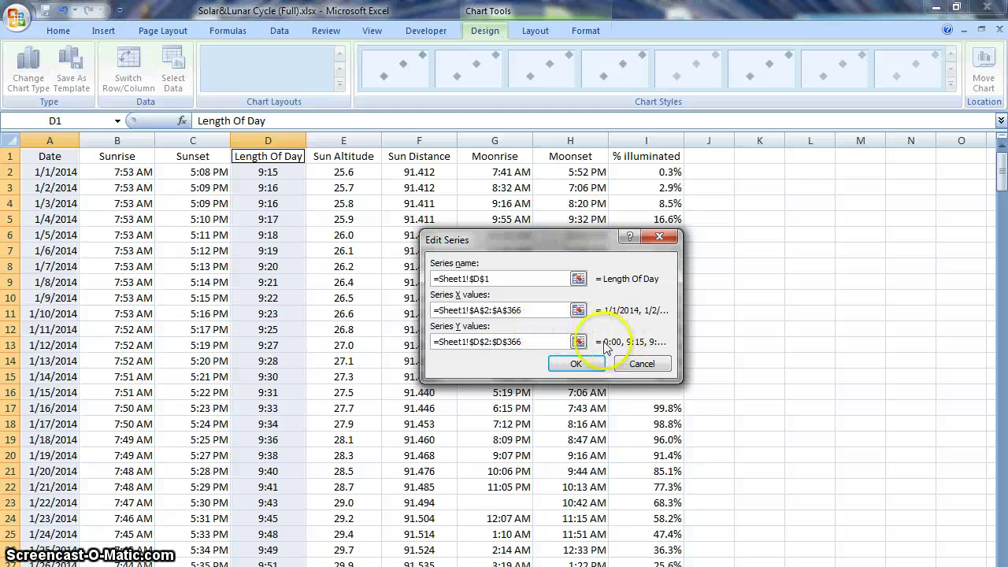
{"action": "left_click", "coordinate": [532, 310]}
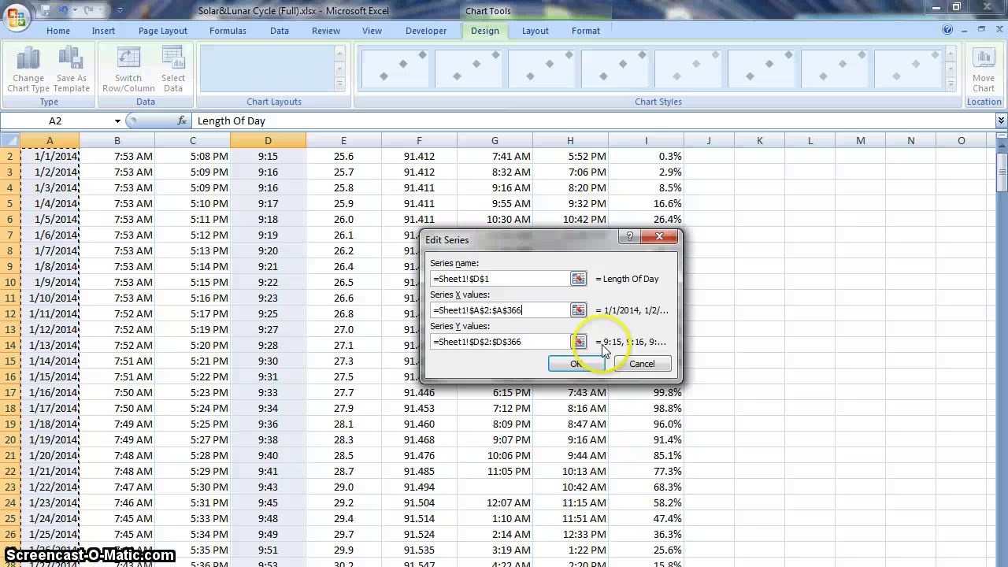
{"action": "left_click", "coordinate": [576, 363]}
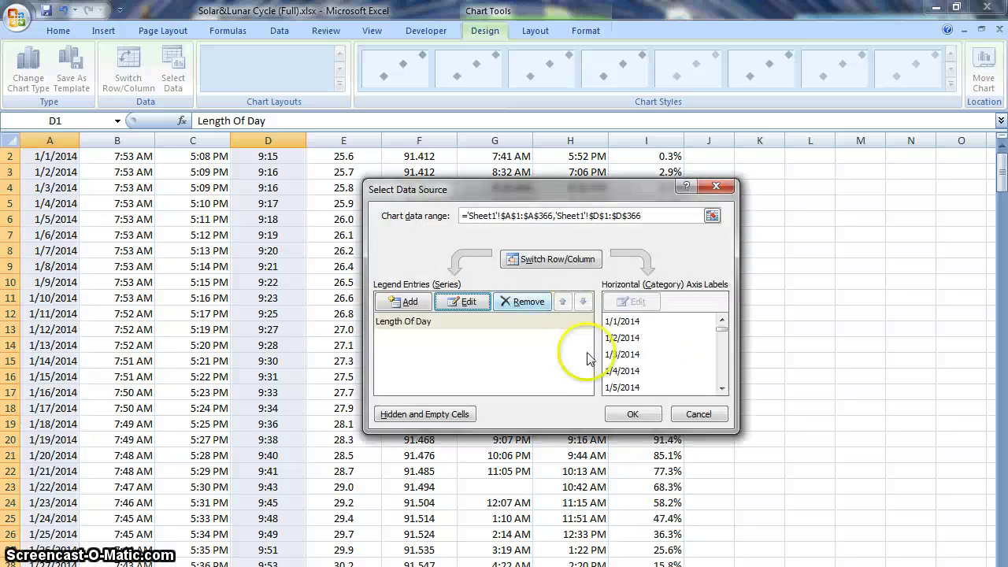
{"action": "left_click", "coordinate": [632, 414]}
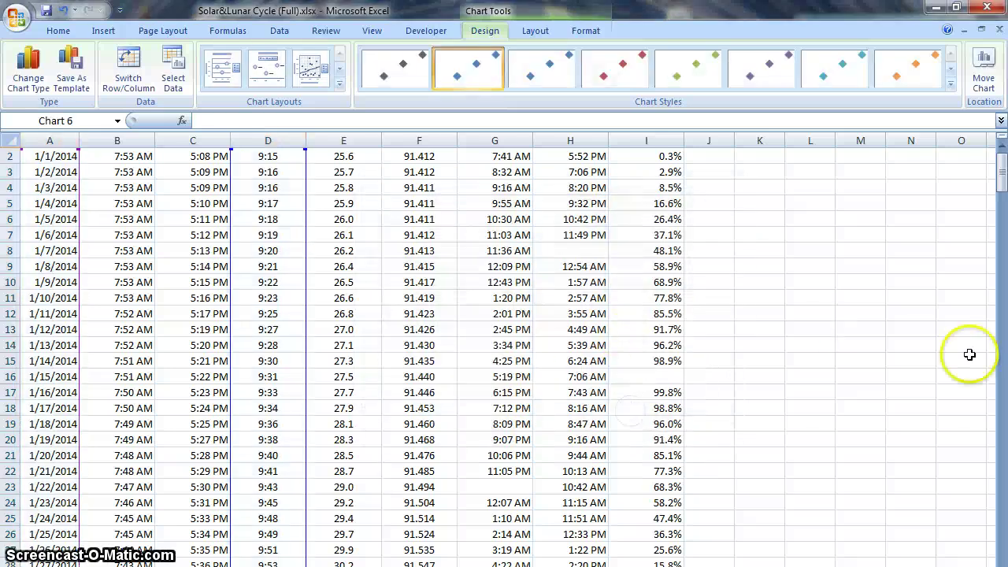
- Select the Length Of Day chart and look through its layout, format and design options
{"action": "left_click_drag", "start_coordinate": [1003, 182], "coordinate": [993, 470]}
{"action": "left_click", "coordinate": [717, 229]}
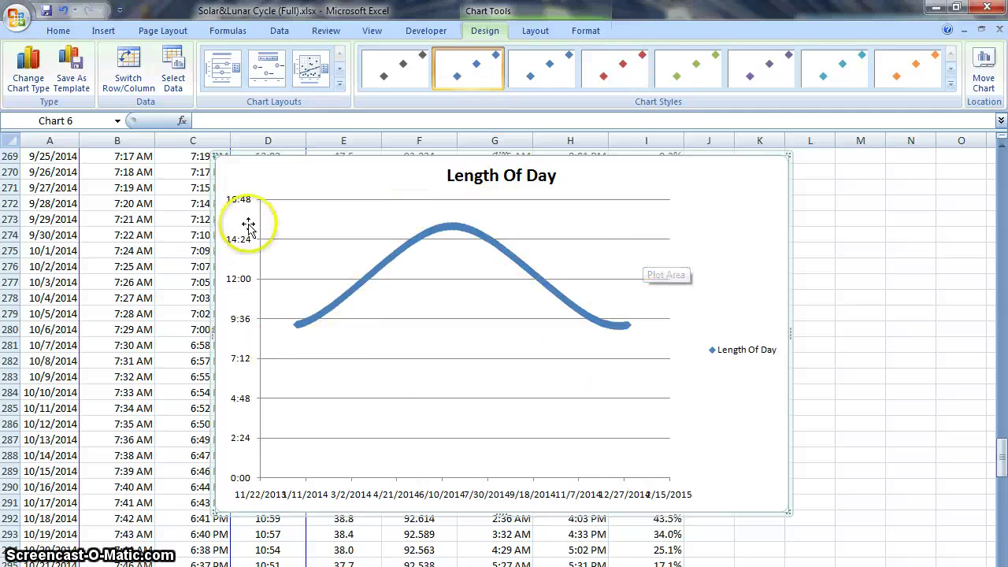
{"action": "left_click", "coordinate": [535, 31]}
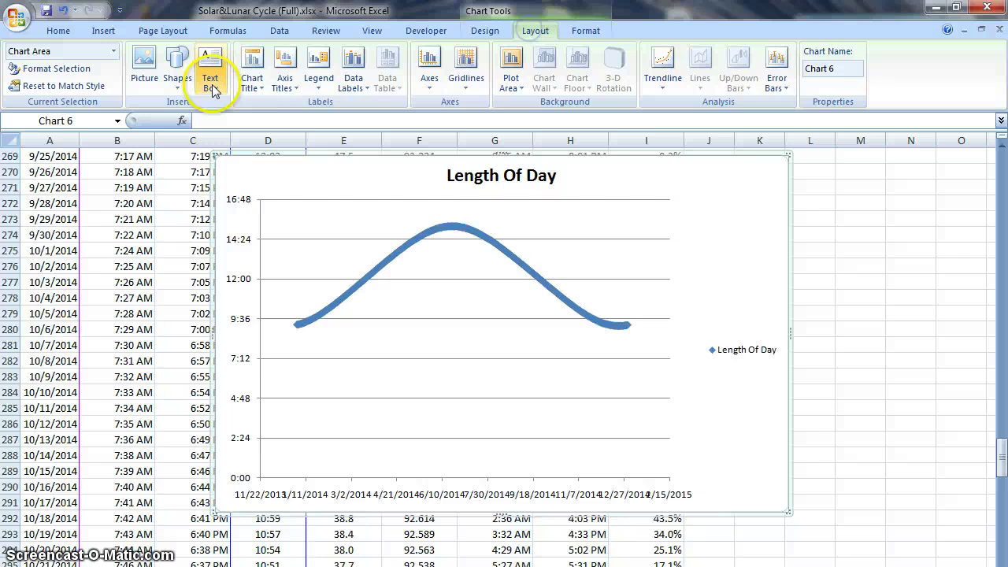
{"action": "left_click", "coordinate": [587, 28]}
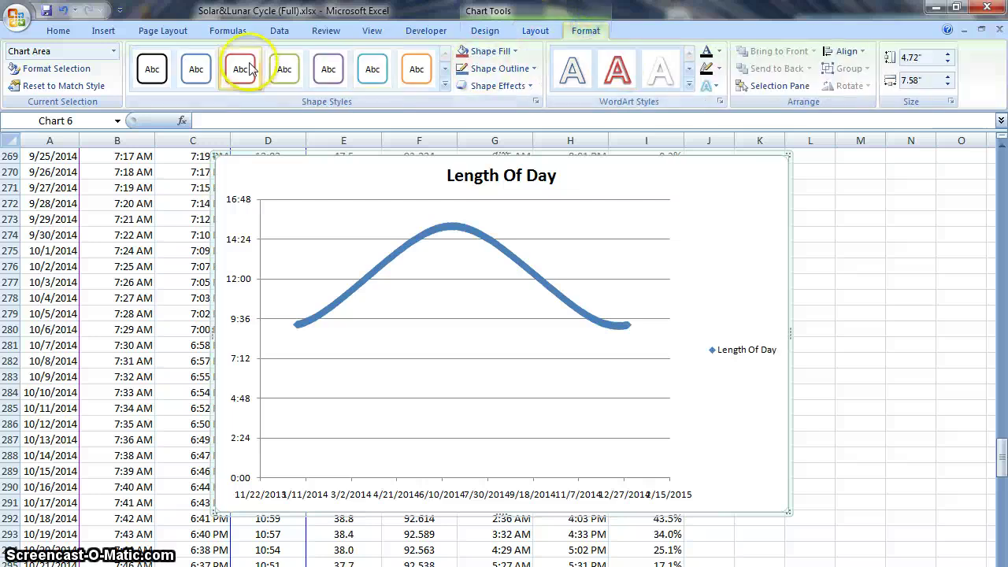
{"action": "left_click", "coordinate": [486, 31]}
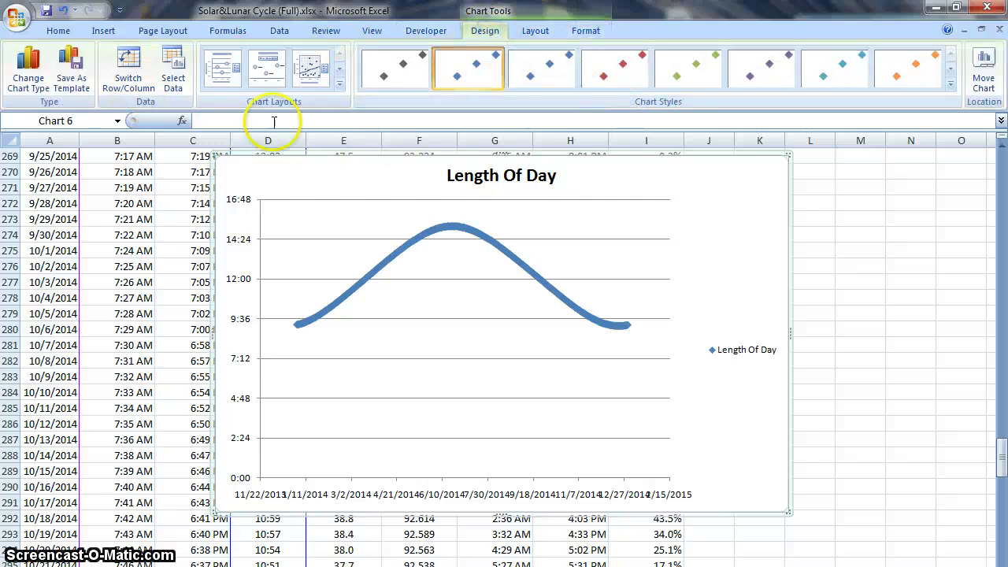